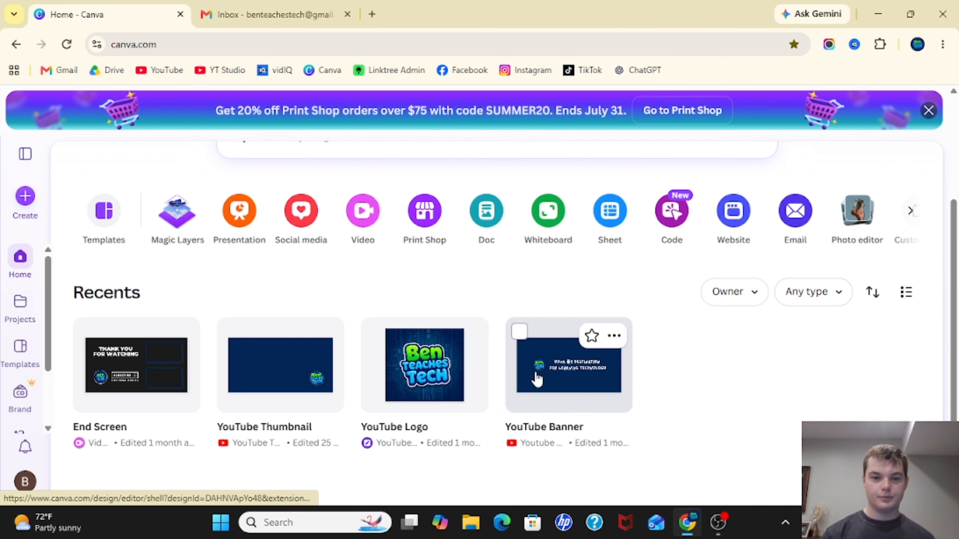
- Search Canva's home page for Email Signature designs
scroll(484, 275, up, 3)
scroll(485, 276, up, 1)
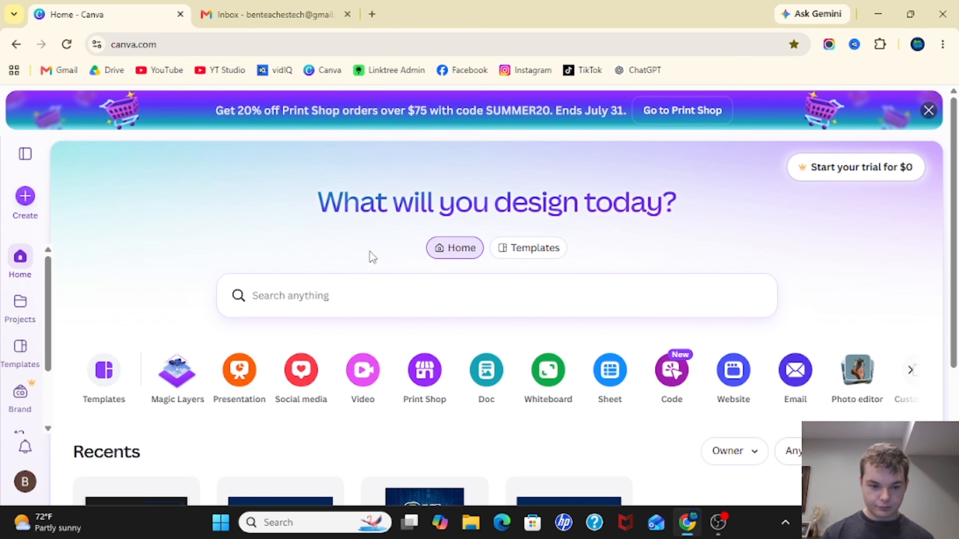
scroll(370, 257, down, 1)
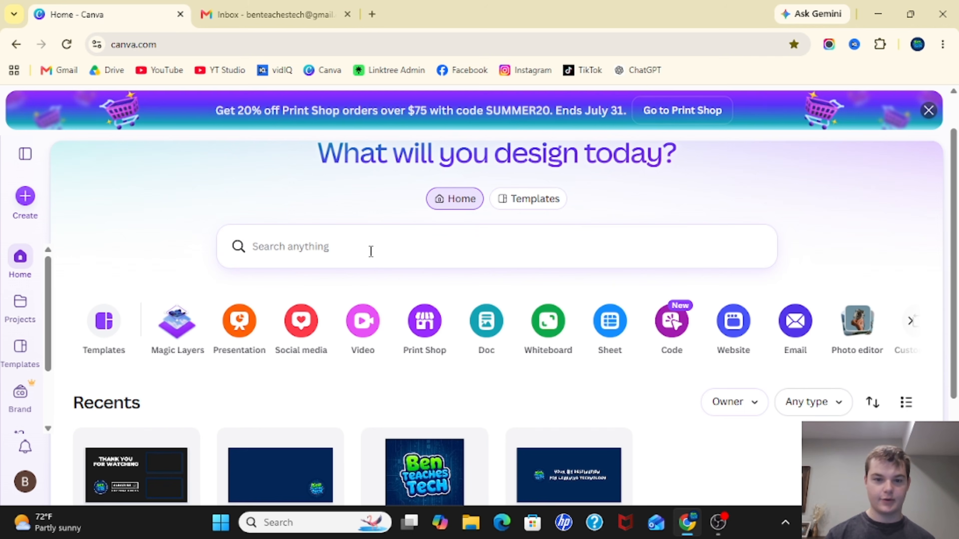
scroll(371, 251, up, 1)
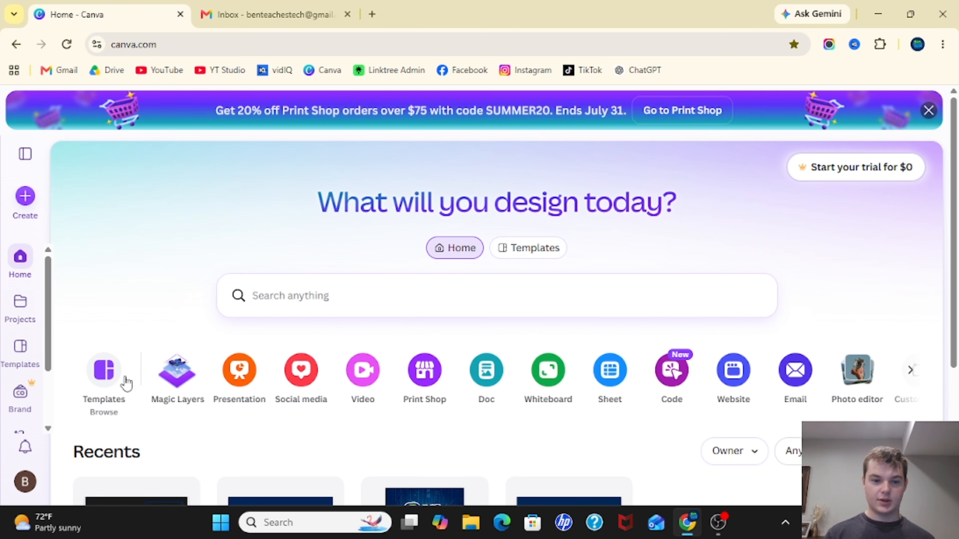
click(328, 296)
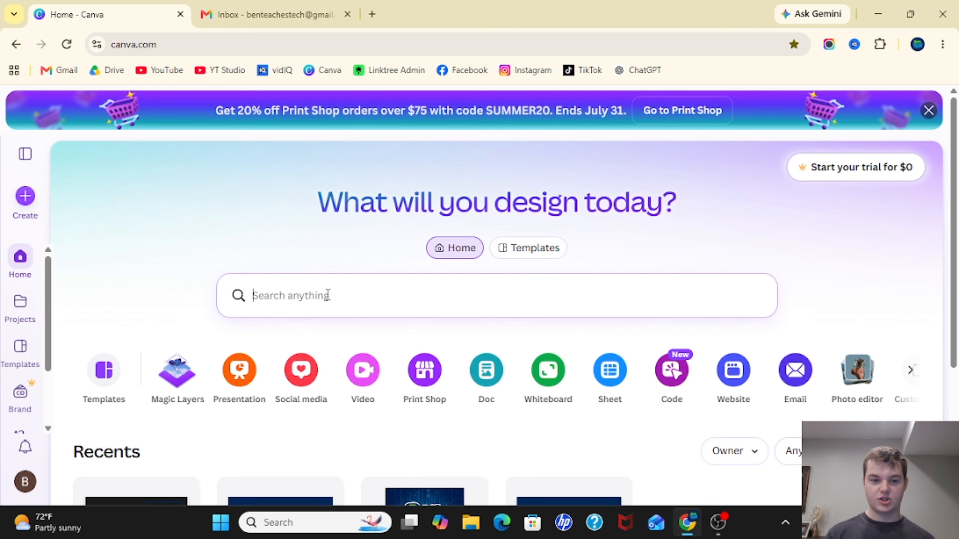
text(Emai)
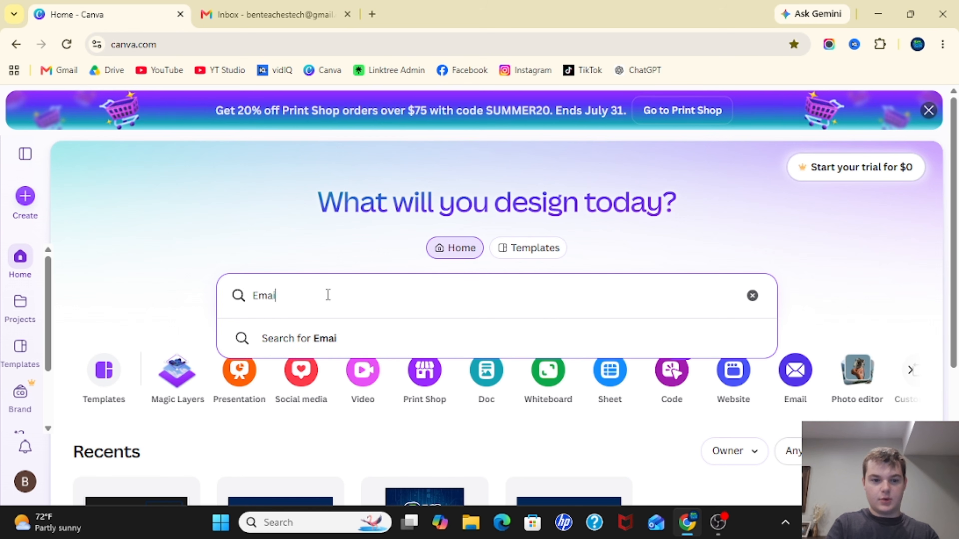
text(l Signature)
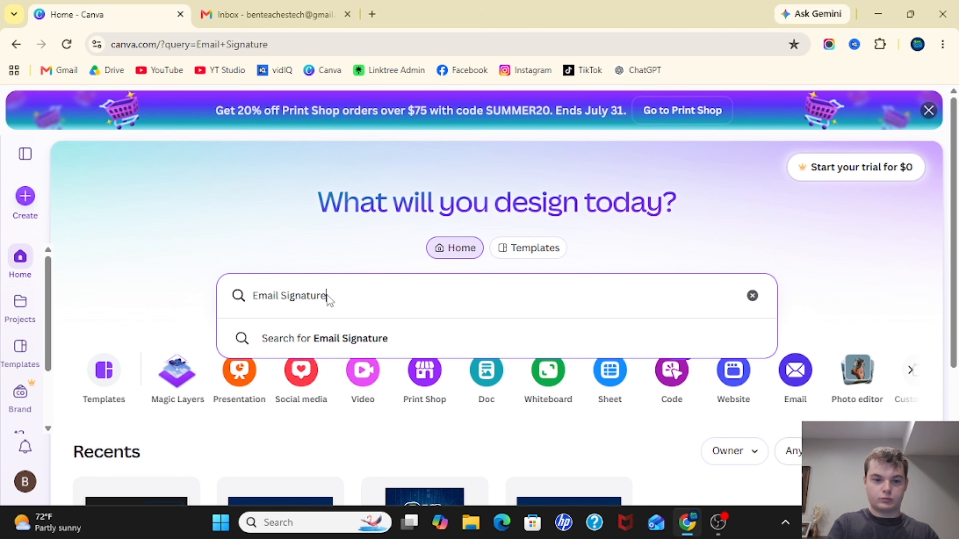
key(Return)
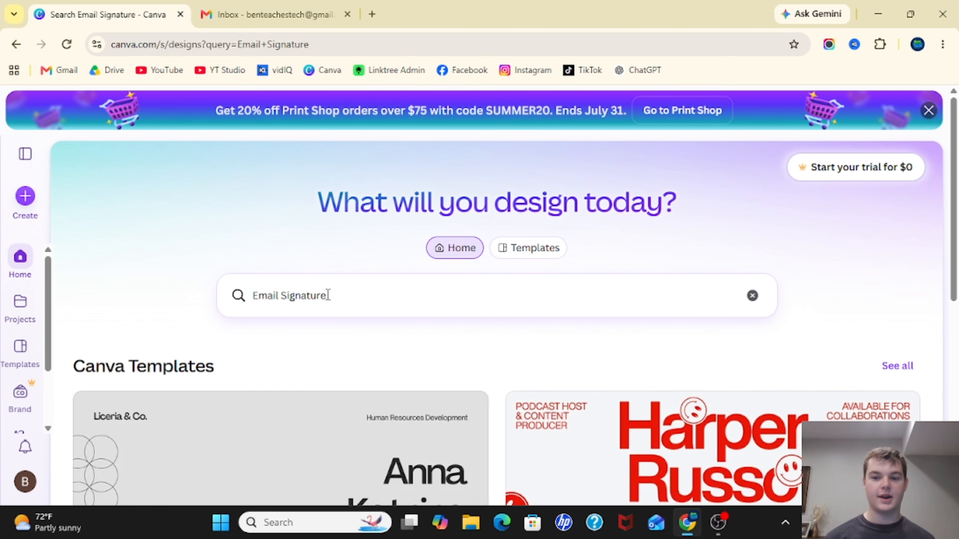
- Browse the email signature template results, expanding the list to see more designs
scroll(328, 296, down, 10)
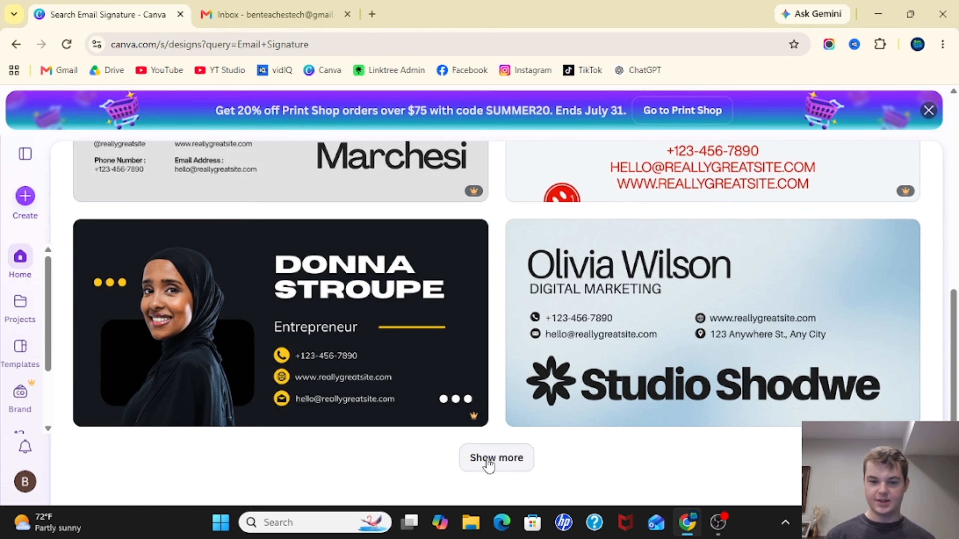
click(488, 459)
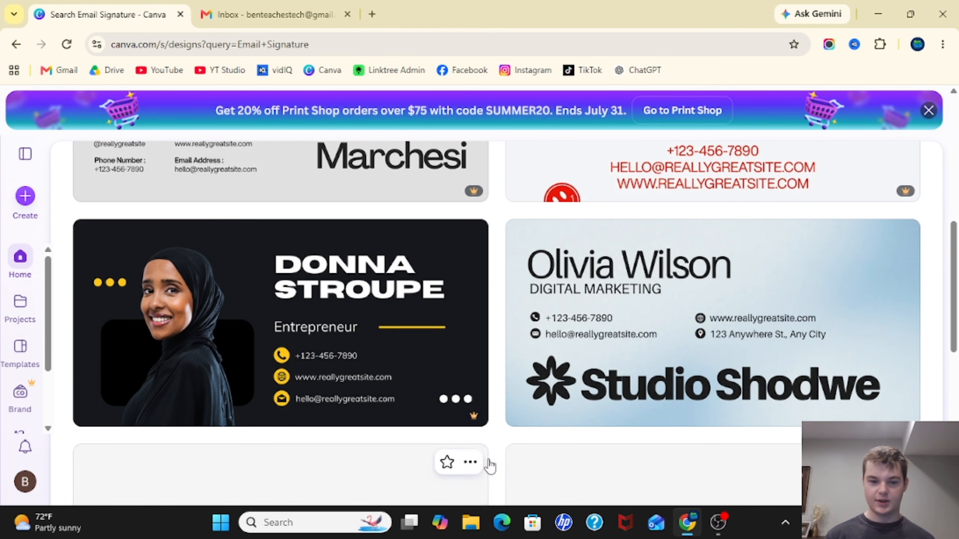
scroll(507, 381, down, 6)
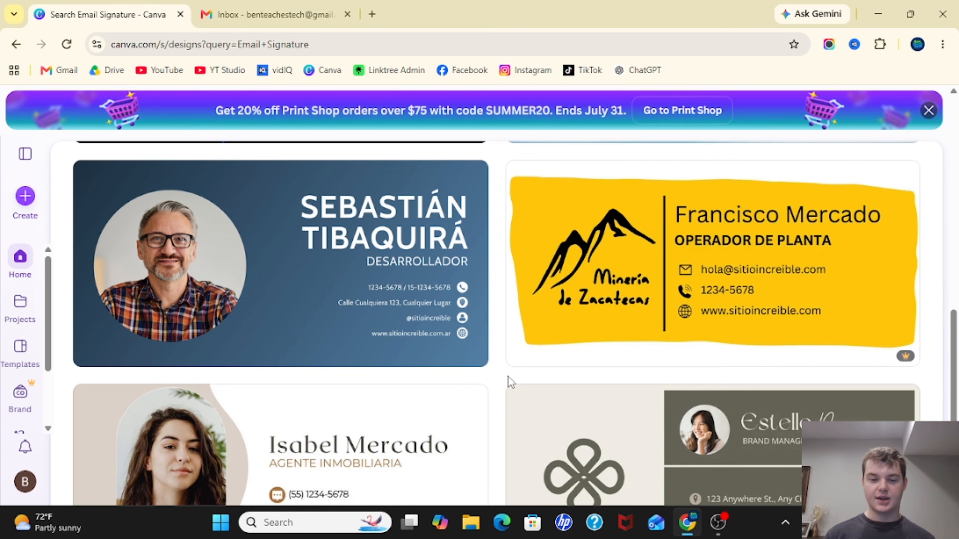
scroll(510, 382, up, 6)
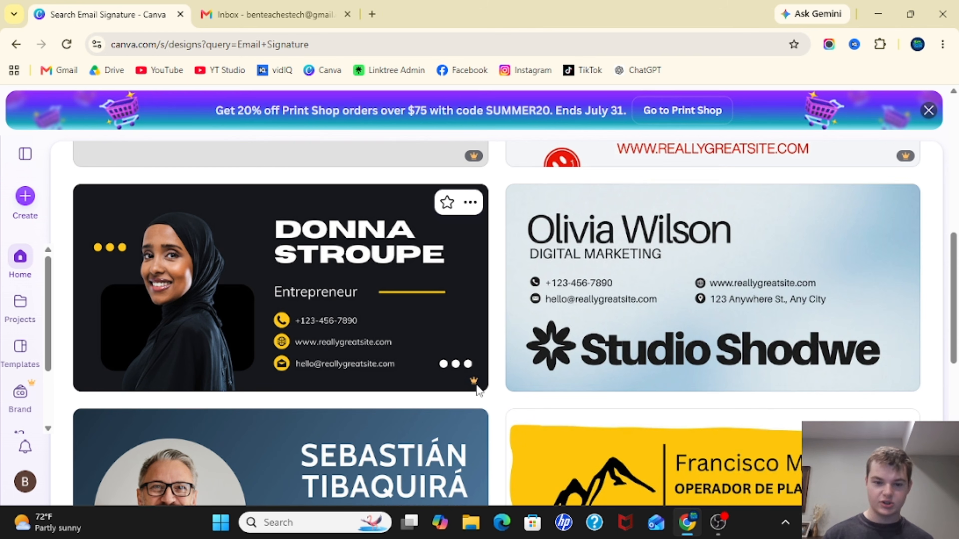
mouse_move(474, 382)
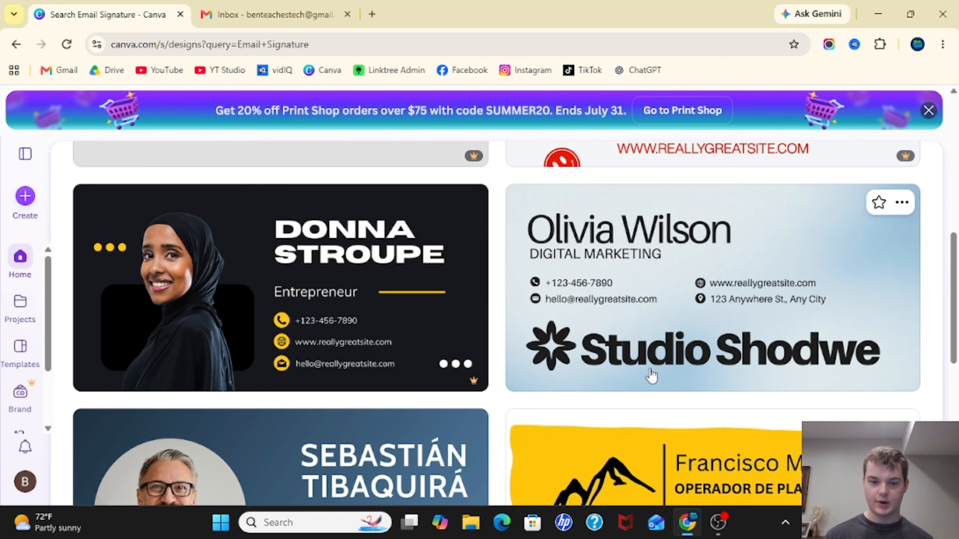
scroll(850, 374, down, 6)
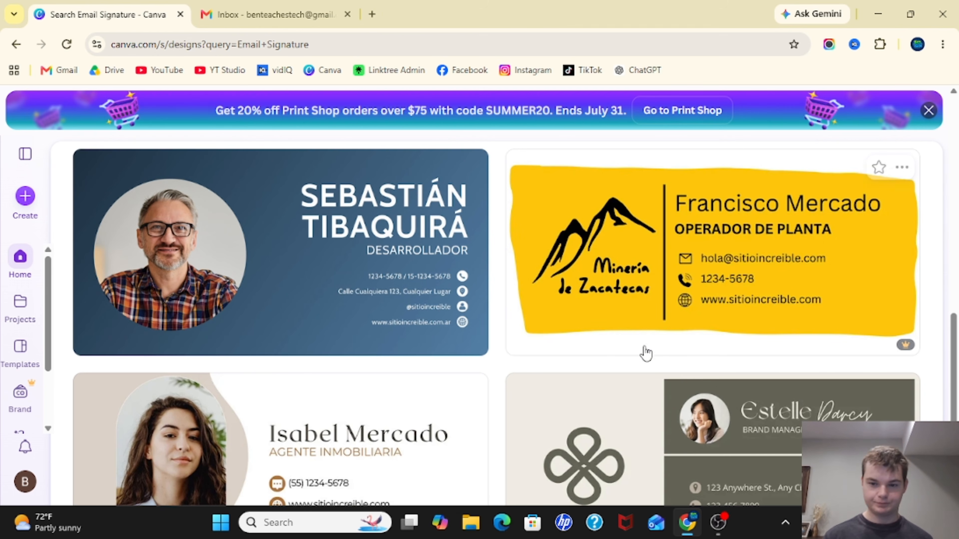
scroll(546, 311, down, 3)
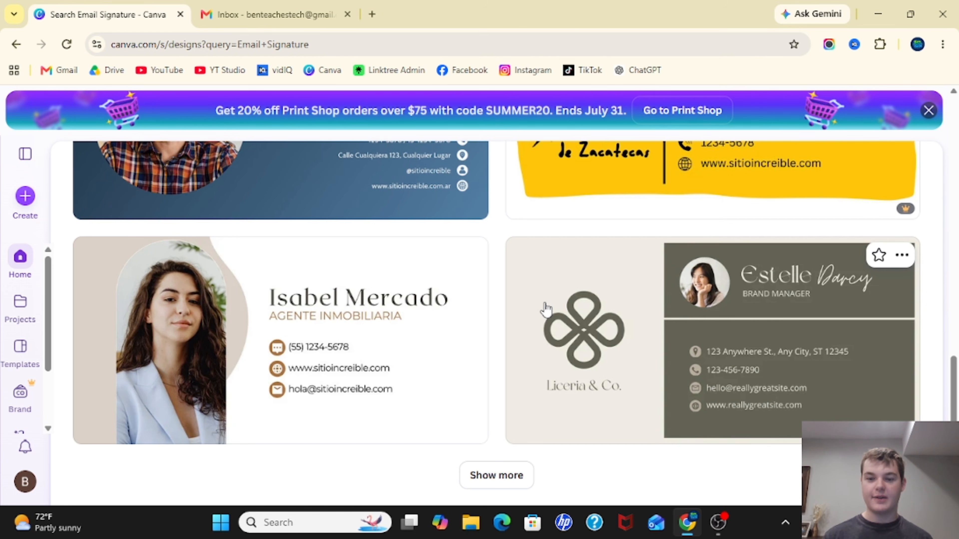
scroll(546, 308, up, 15)
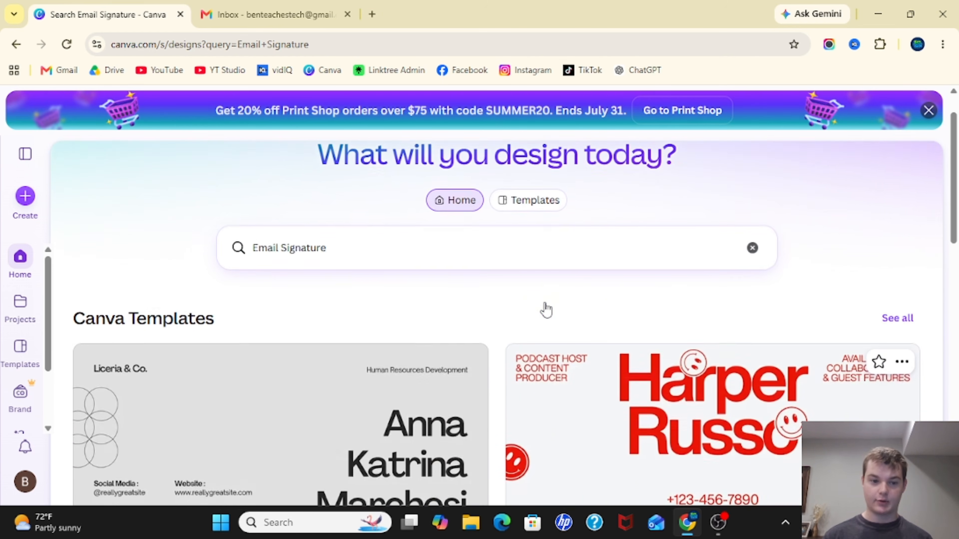
scroll(545, 309, down, 8)
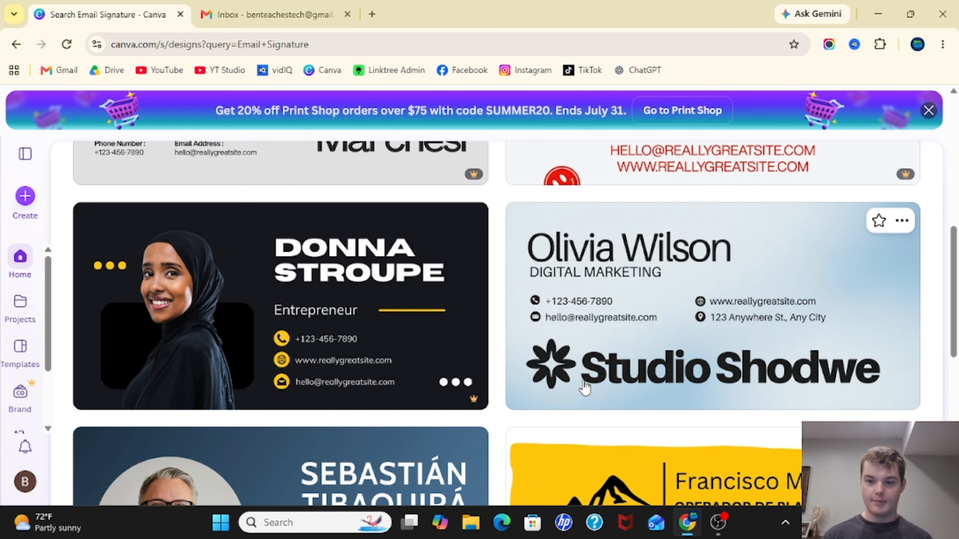
scroll(692, 332, down, 10)
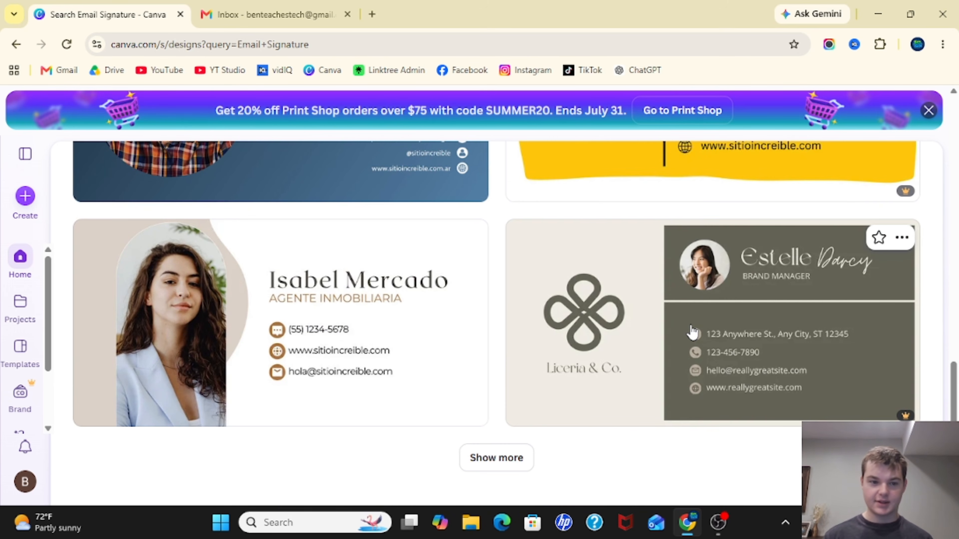
click(503, 451)
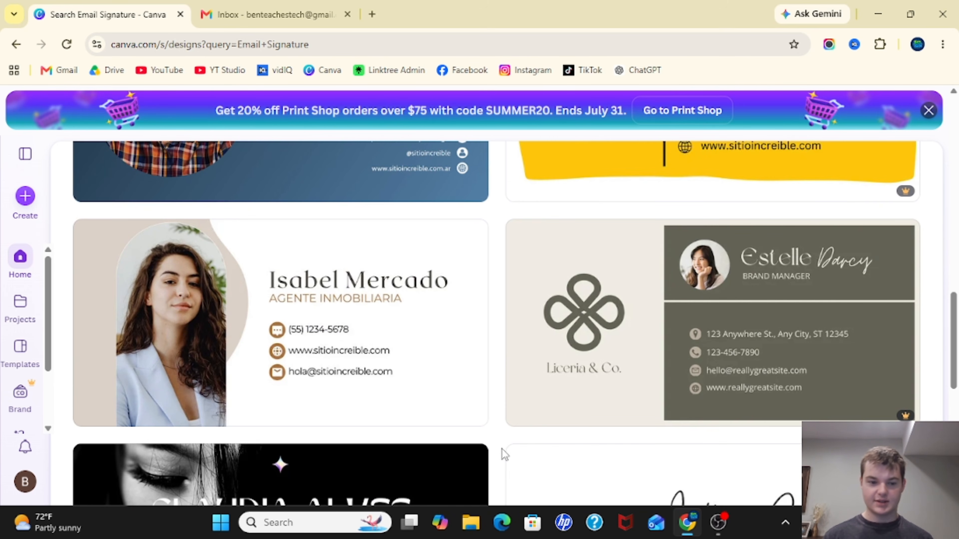
- Open the White Minimalist Simple Business Email Signature template and customize it
scroll(502, 448, down, 7)
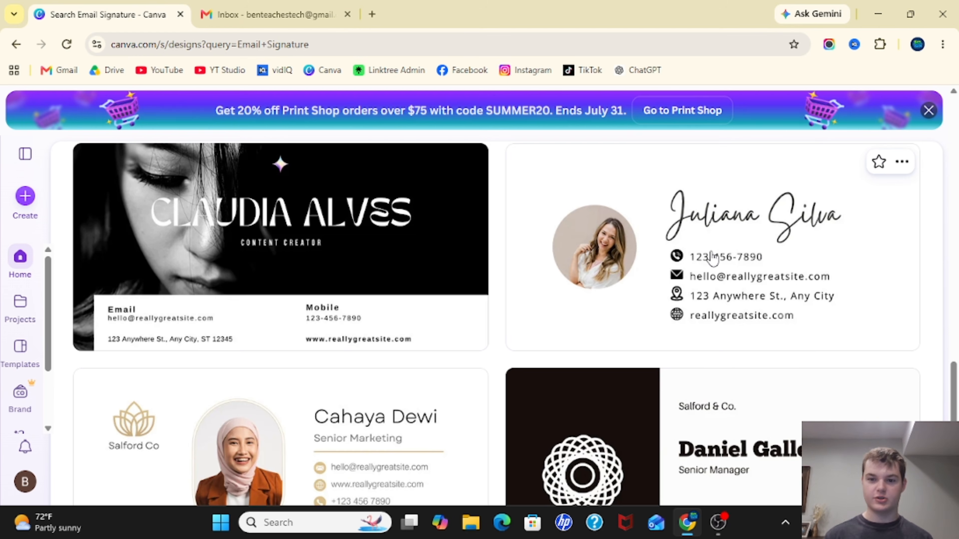
click(704, 259)
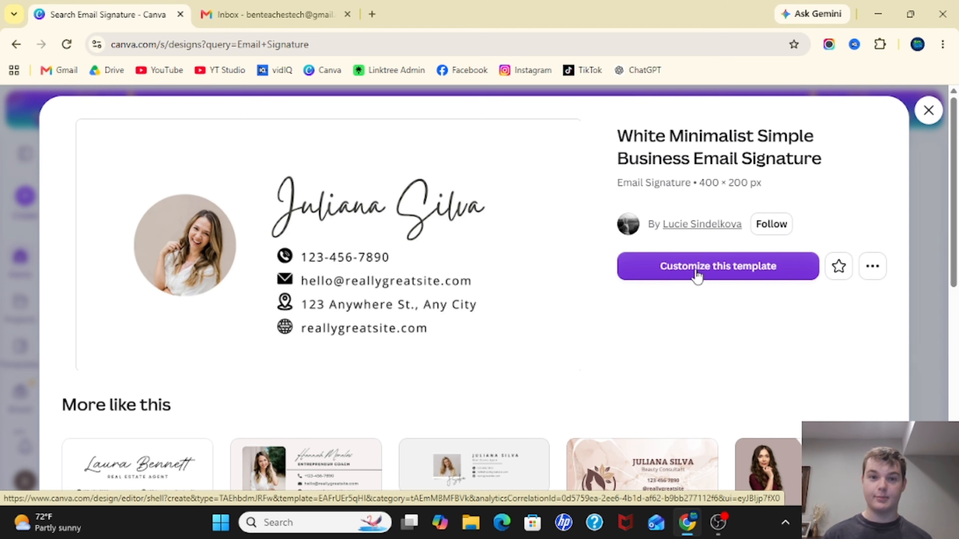
click(708, 276)
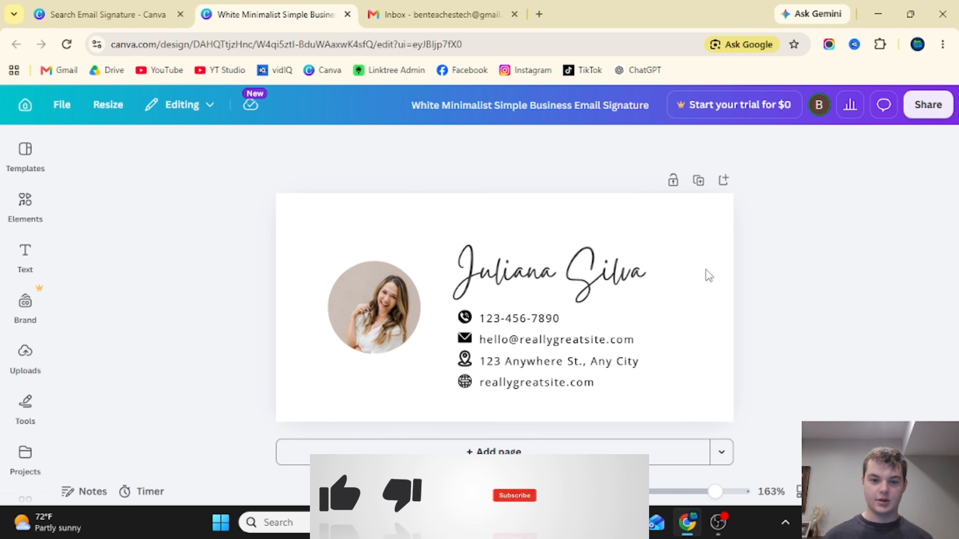
- Replace the signature name text with Ben Teaches Tech
double_click(560, 277)
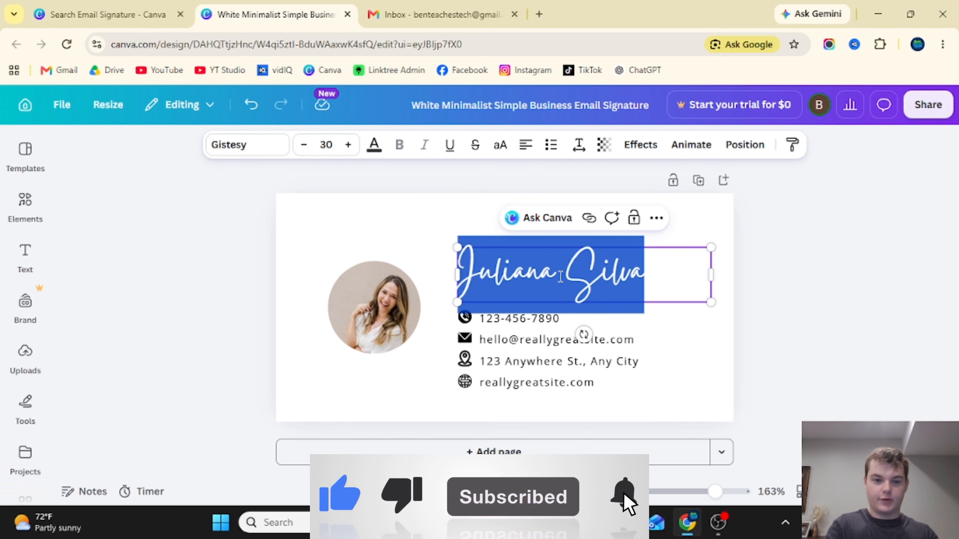
text(Ben)
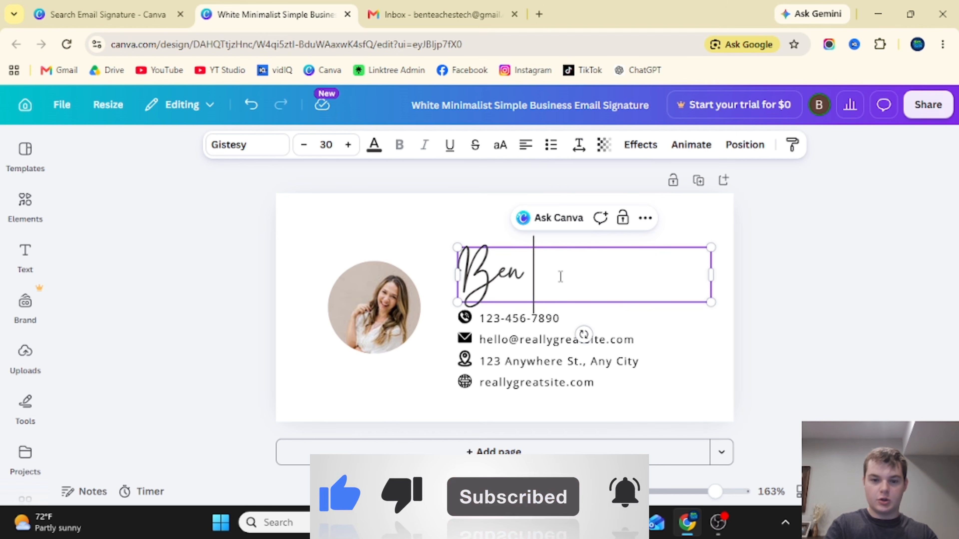
text( Teaches Tech)
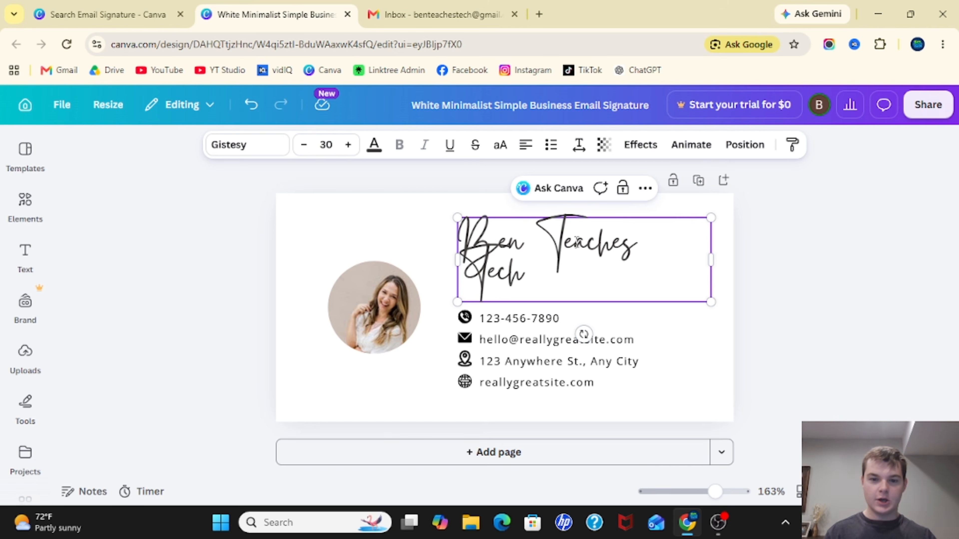
- Change the name text's font to Lazydog
key(ctrl+a)
click(249, 155)
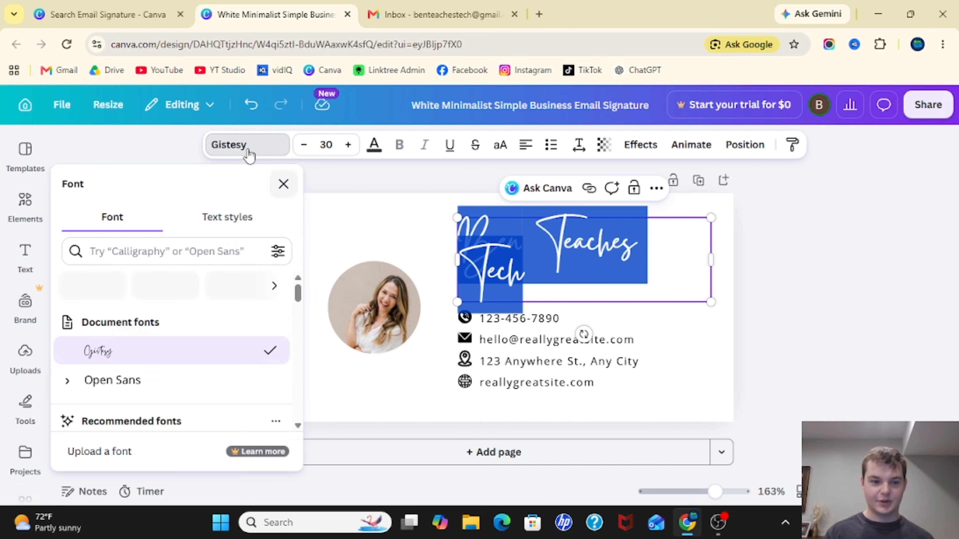
scroll(151, 366, down, 2)
scroll(150, 364, down, 4)
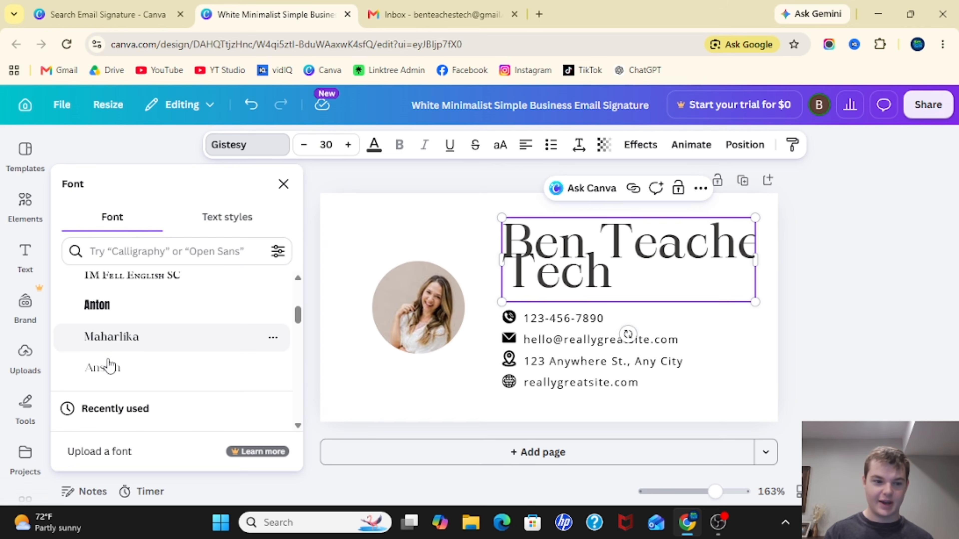
scroll(109, 374, down, 3)
scroll(111, 378, up, 1)
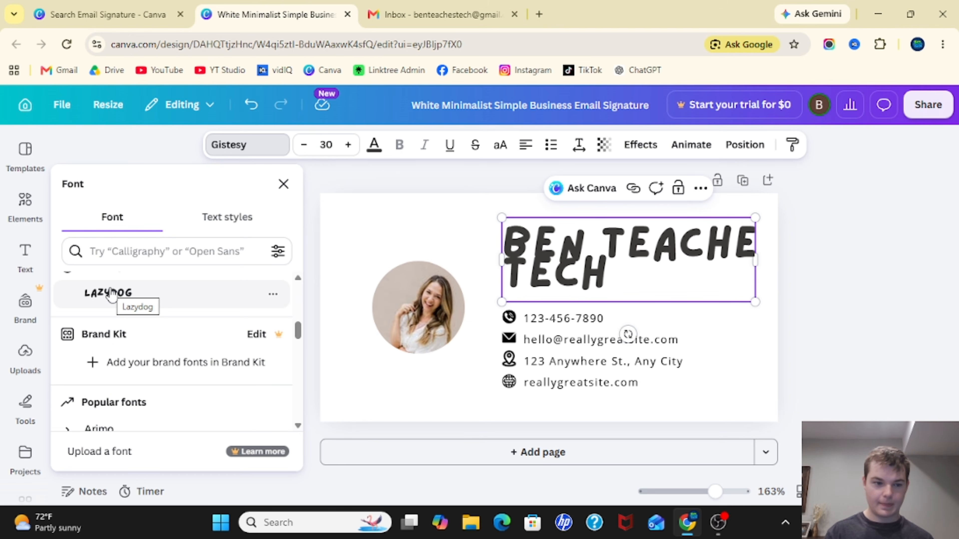
click(111, 294)
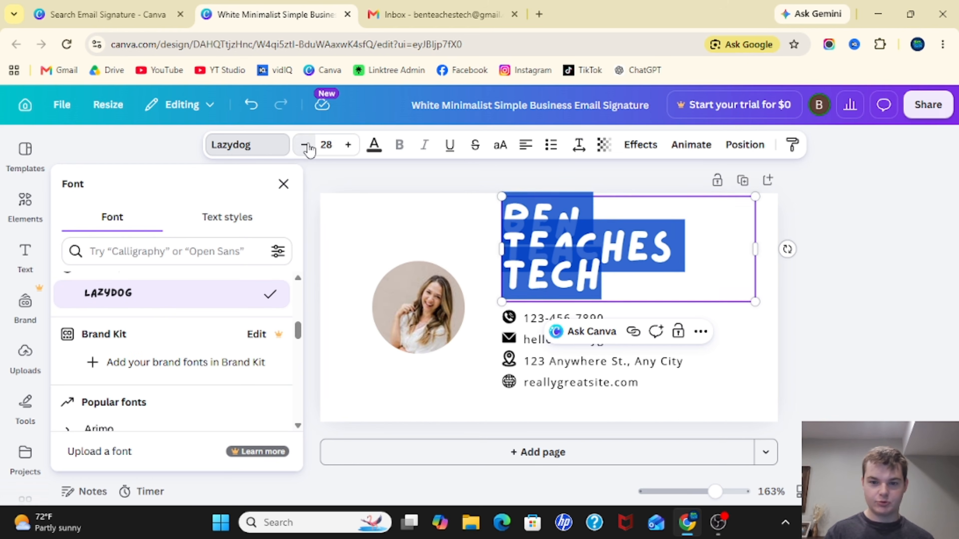
- Reduce the name text's font size to 18 so it fits on one line
click(305, 144)
click(304, 145)
click(304, 144)
click(304, 145)
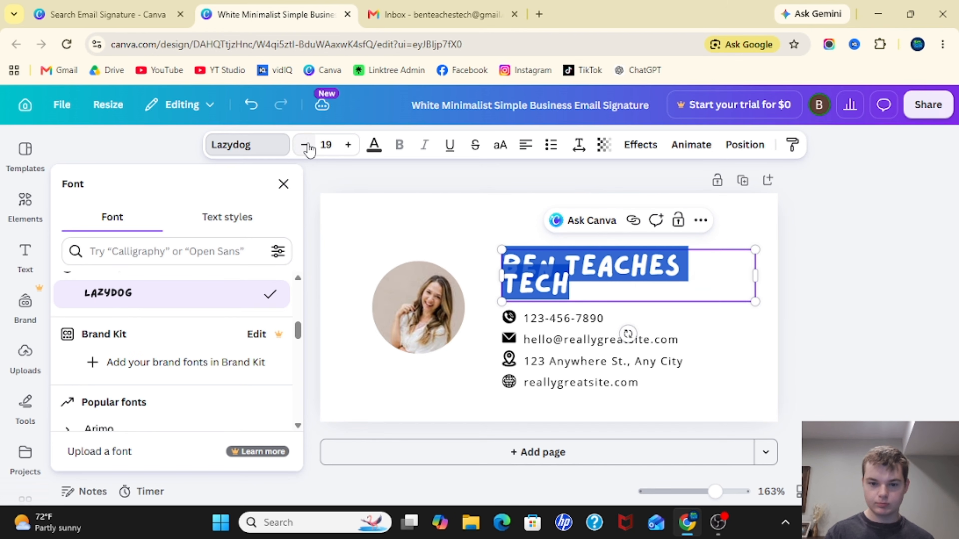
click(305, 145)
click(809, 266)
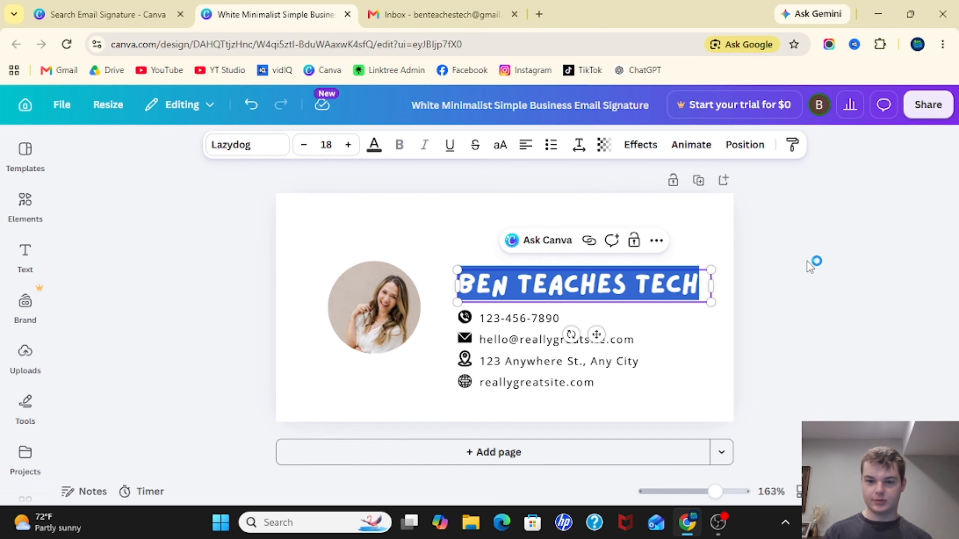
click(809, 266)
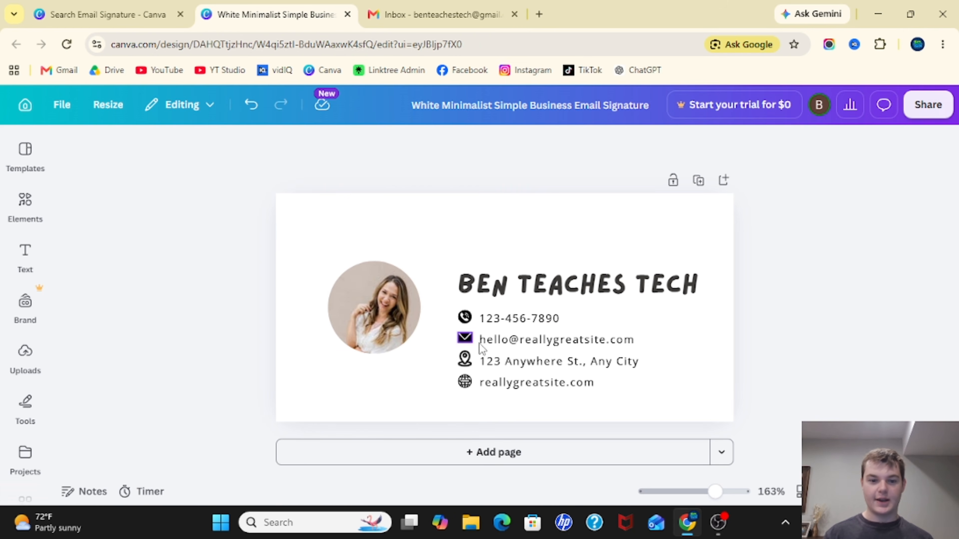
- Delete the profile photo from the circular frame
click(374, 306)
key(Delete)
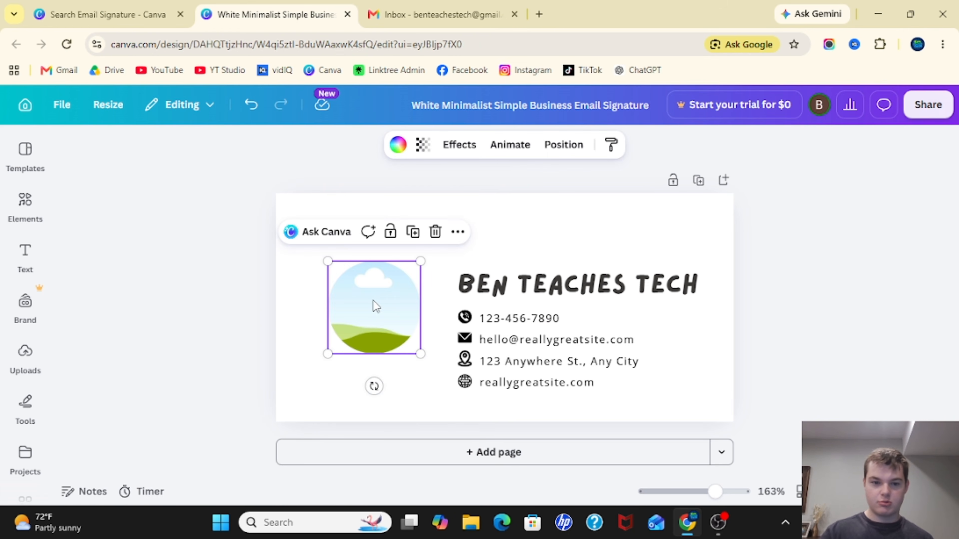
click(260, 296)
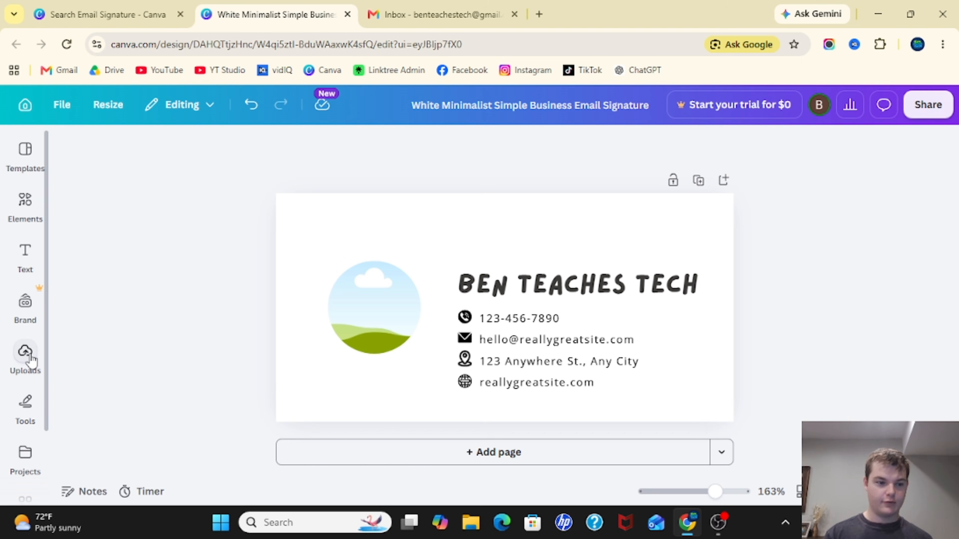
- Open the Google Drive app from the upload options and start connecting it to Canva
click(25, 354)
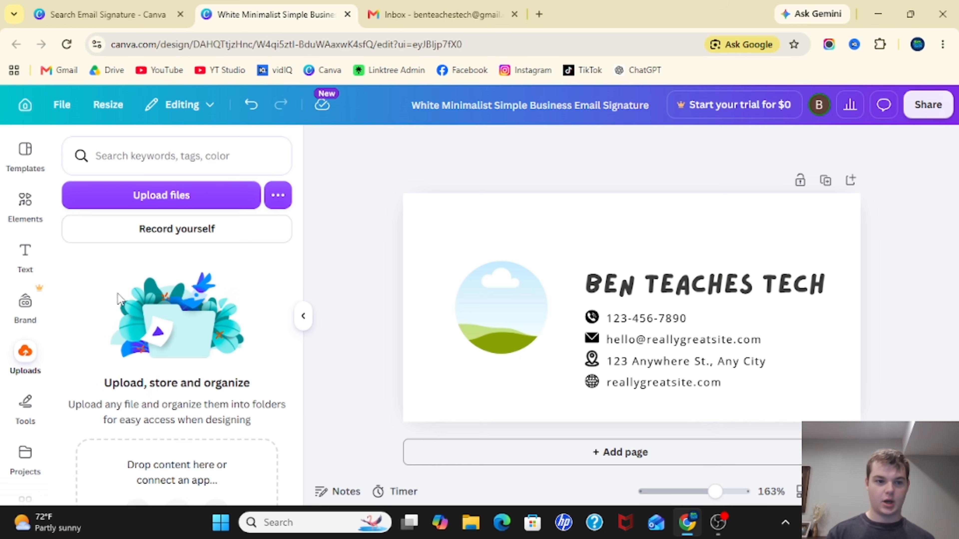
click(275, 196)
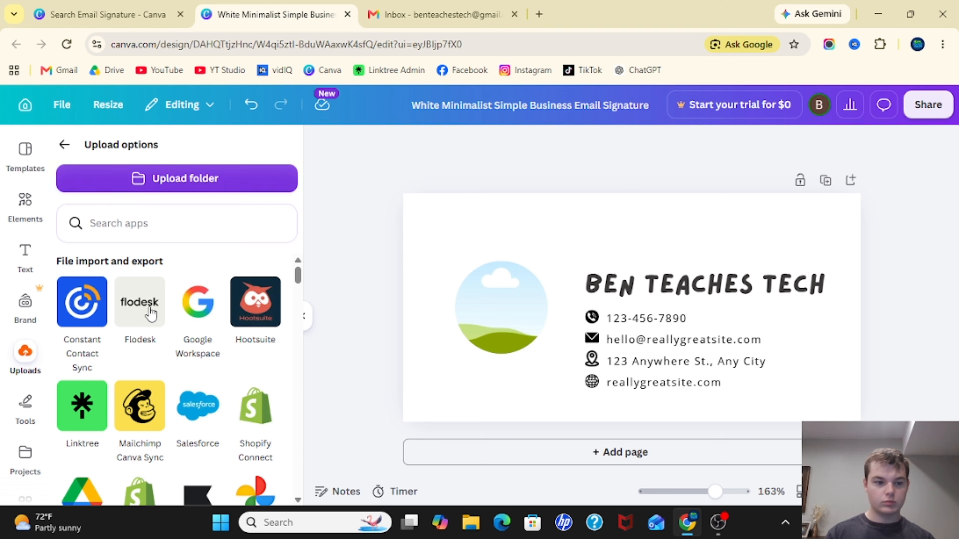
scroll(140, 325, down, 3)
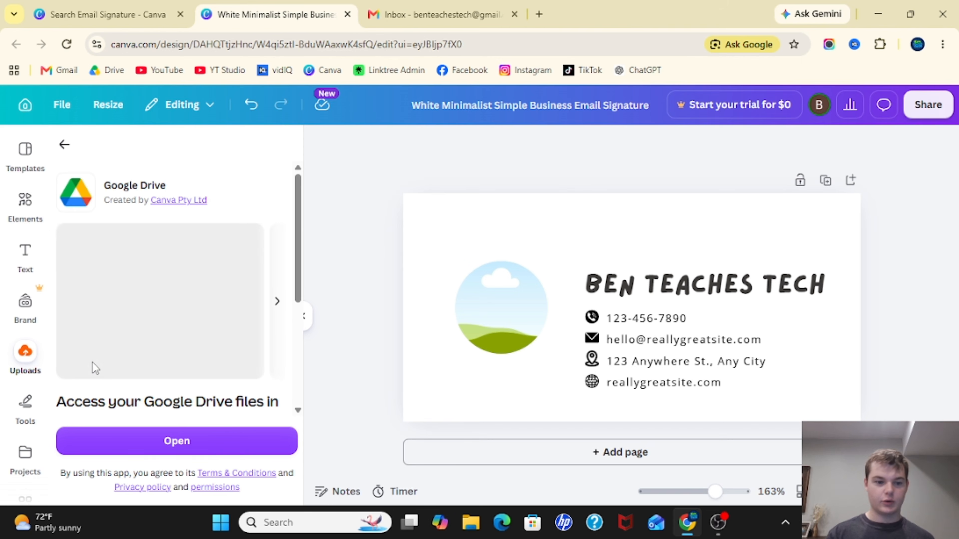
click(176, 440)
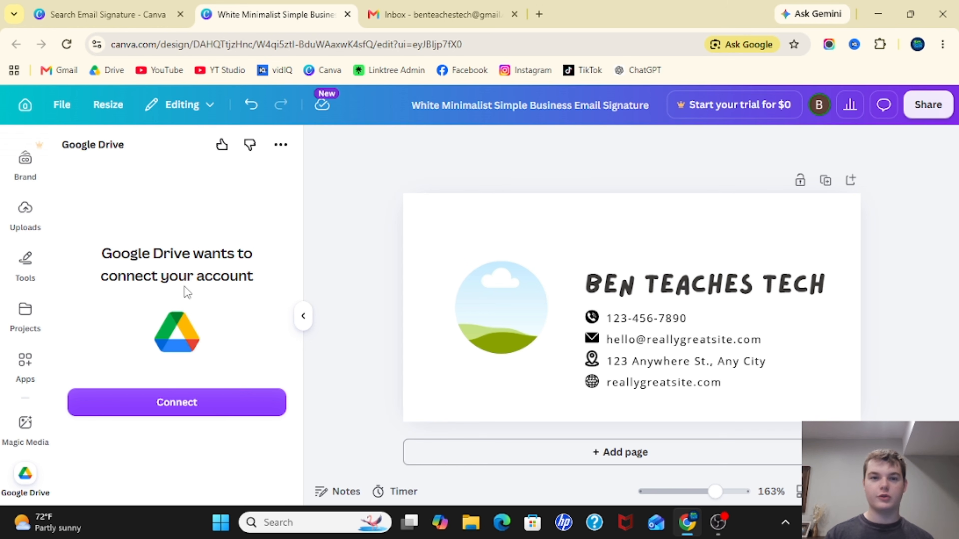
click(176, 403)
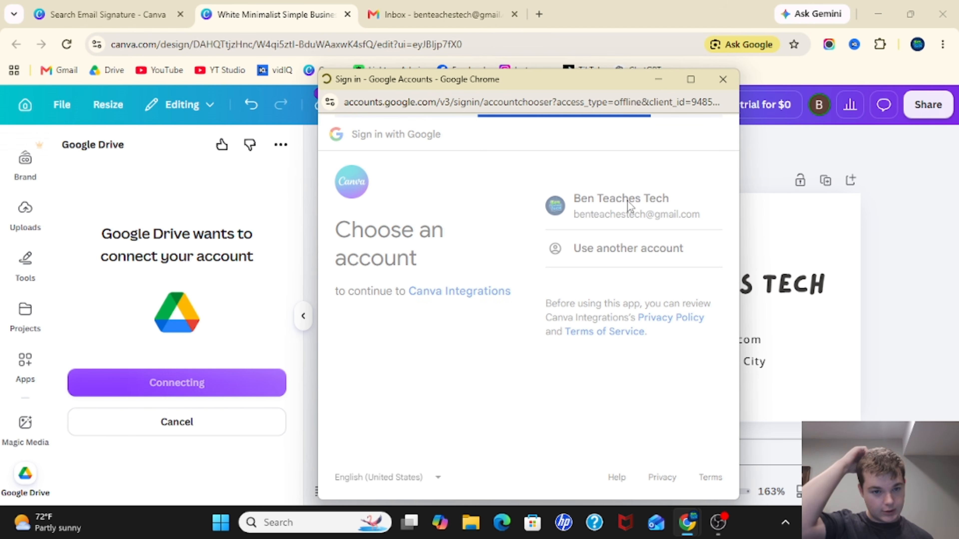
- Sign in with the Google account and grant Canva Integrations access to all Drive files
scroll(610, 275, down, 3)
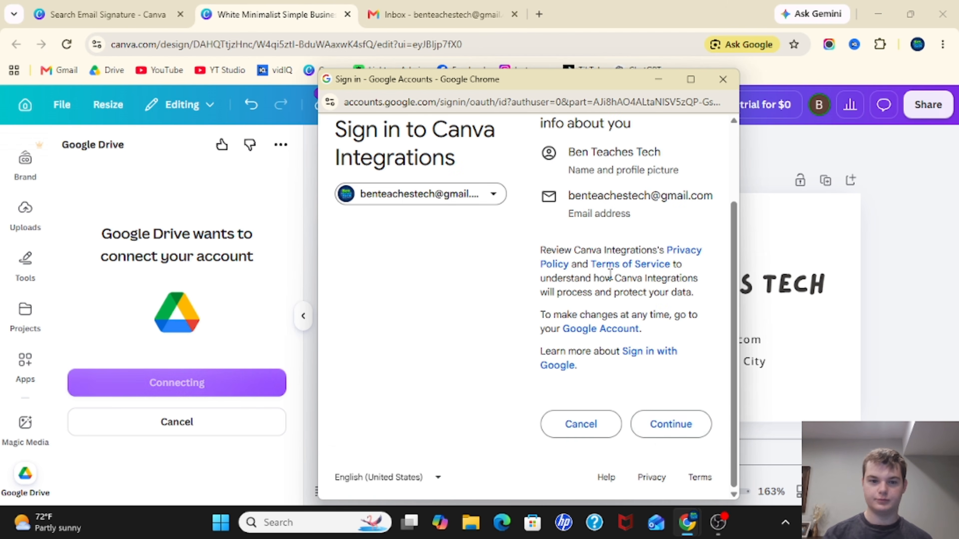
click(661, 438)
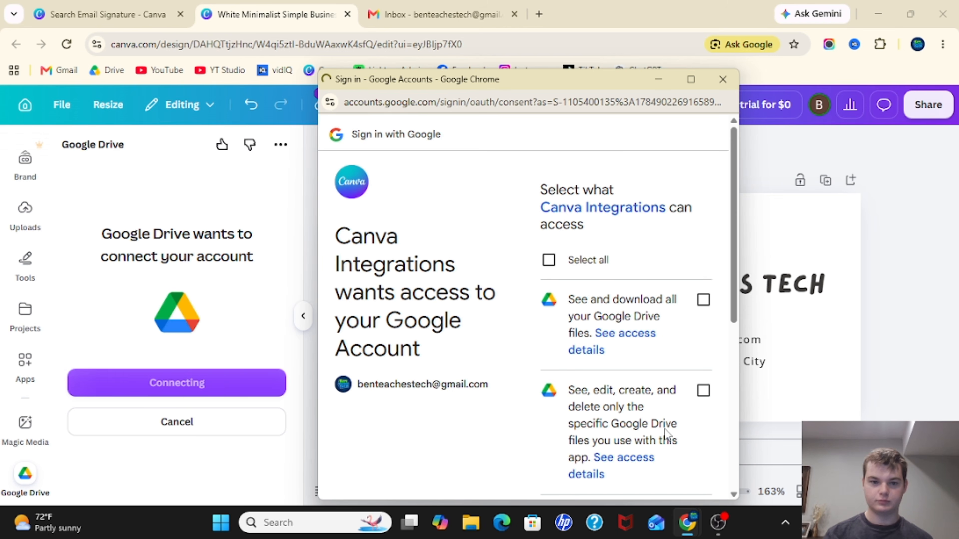
click(549, 260)
scroll(550, 262, down, 5)
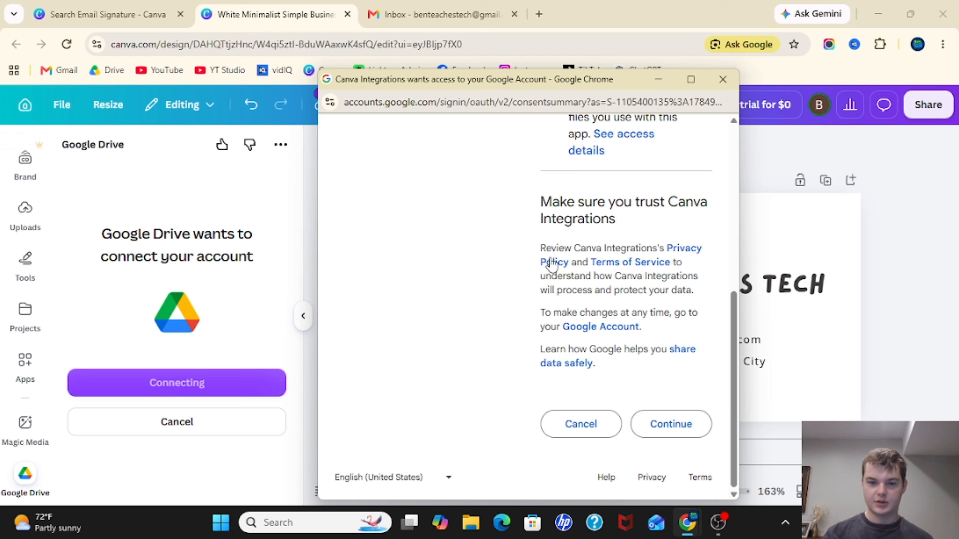
click(648, 429)
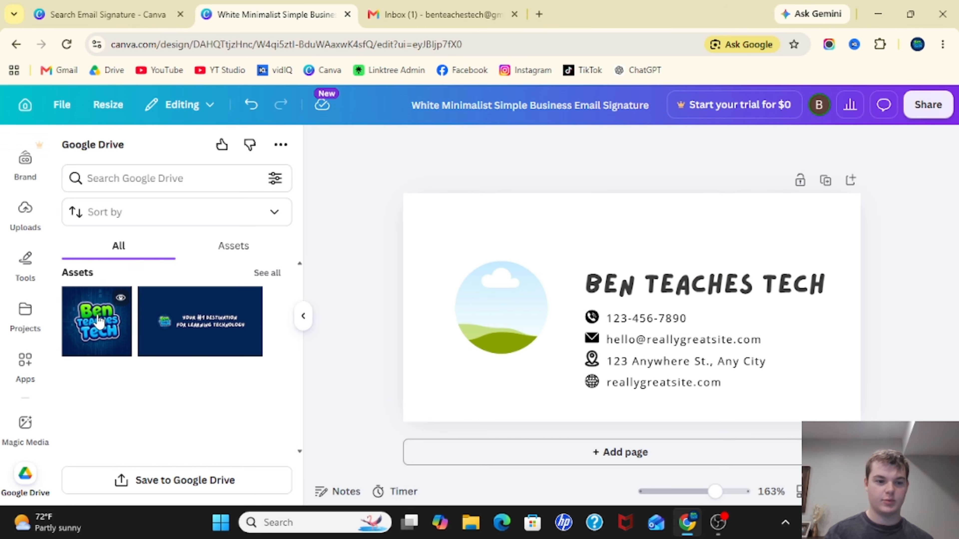
- Place the Ben Teaches Tech logo from Google Drive into the empty circular photo frame
drag(102, 324, 509, 304)
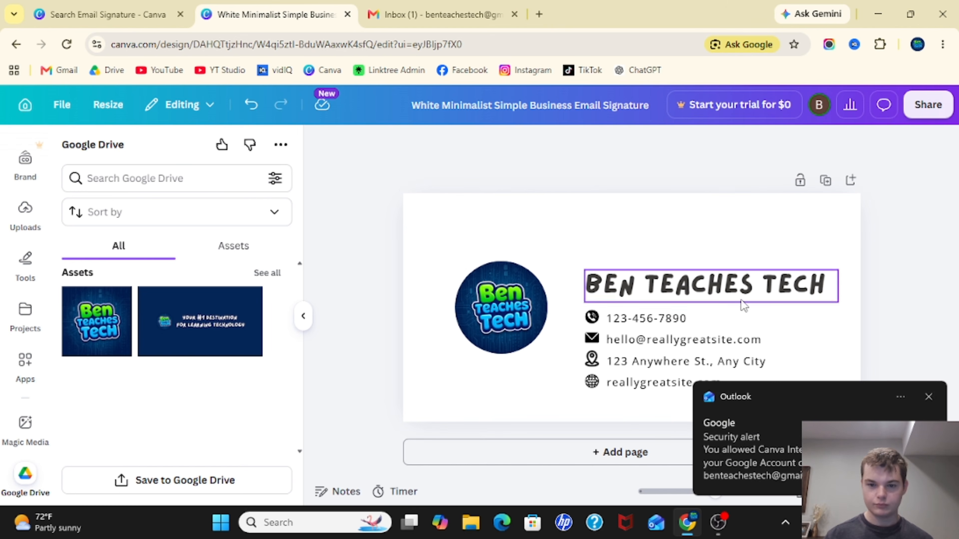
- Delete the phone number line together with its phone icon
click(638, 320)
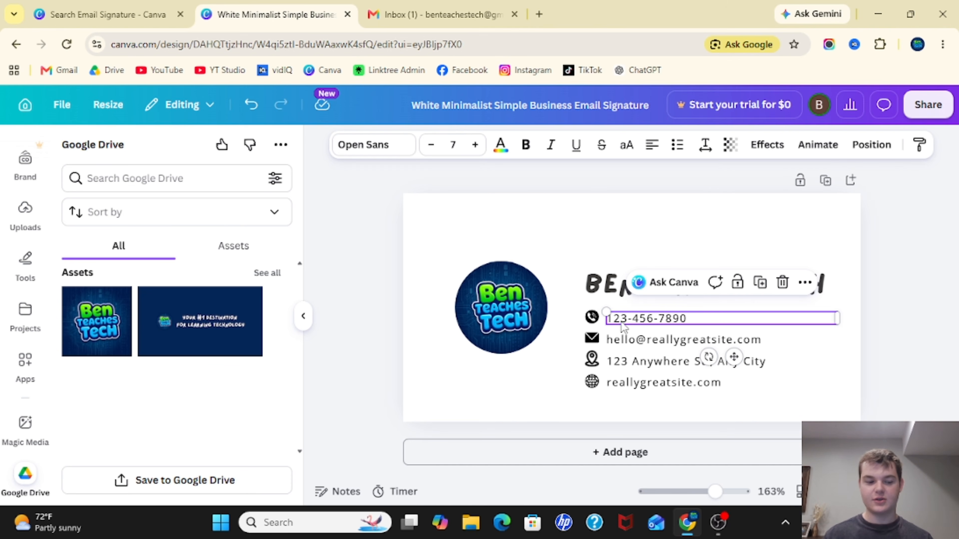
click(591, 317)
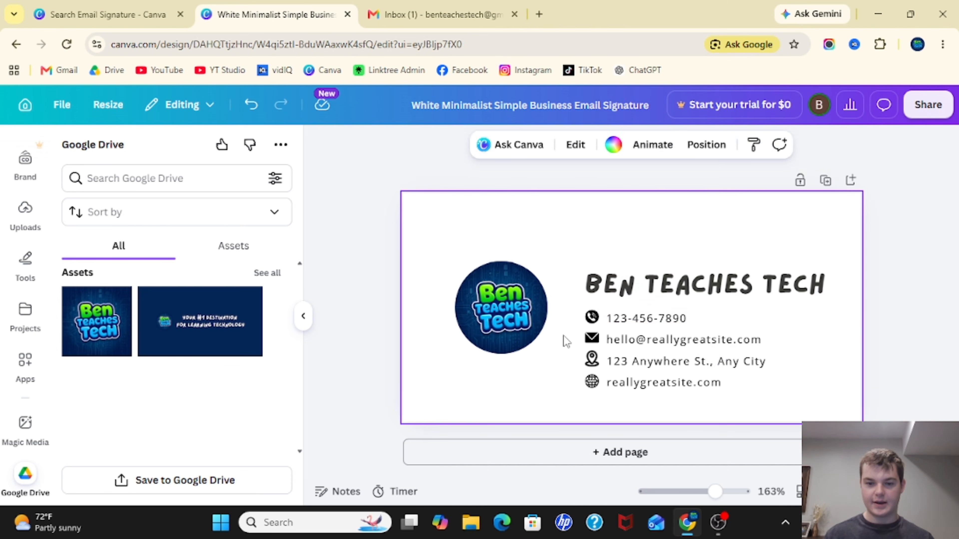
click(593, 318)
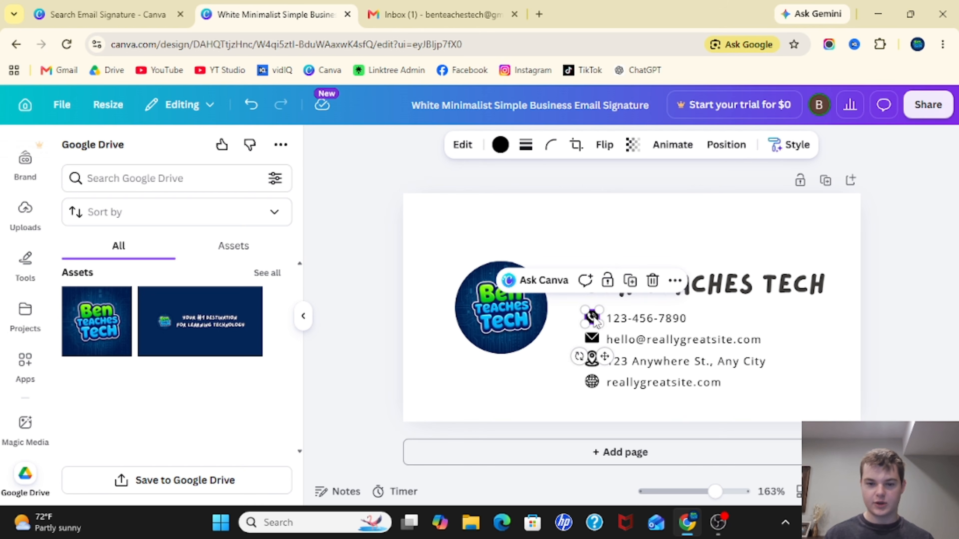
shift+click(638, 321)
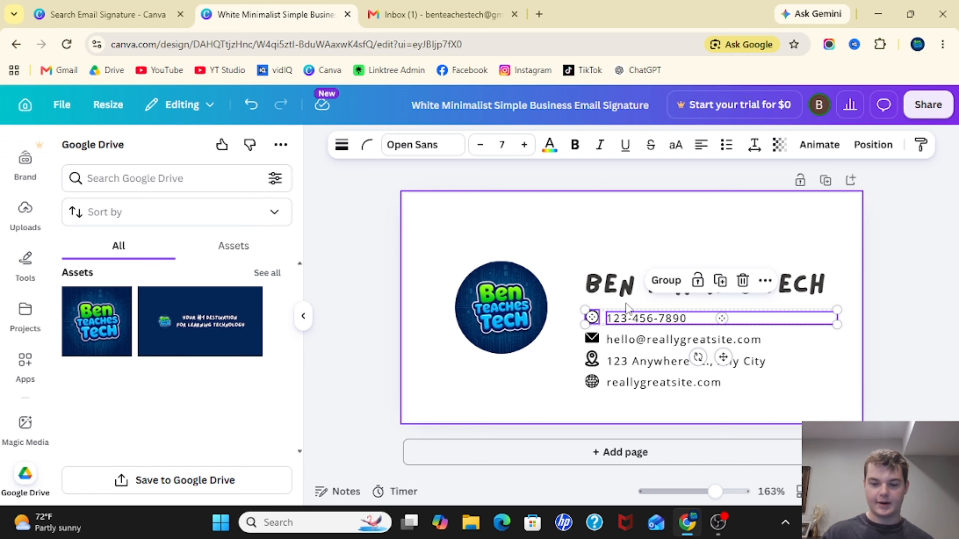
key(Delete)
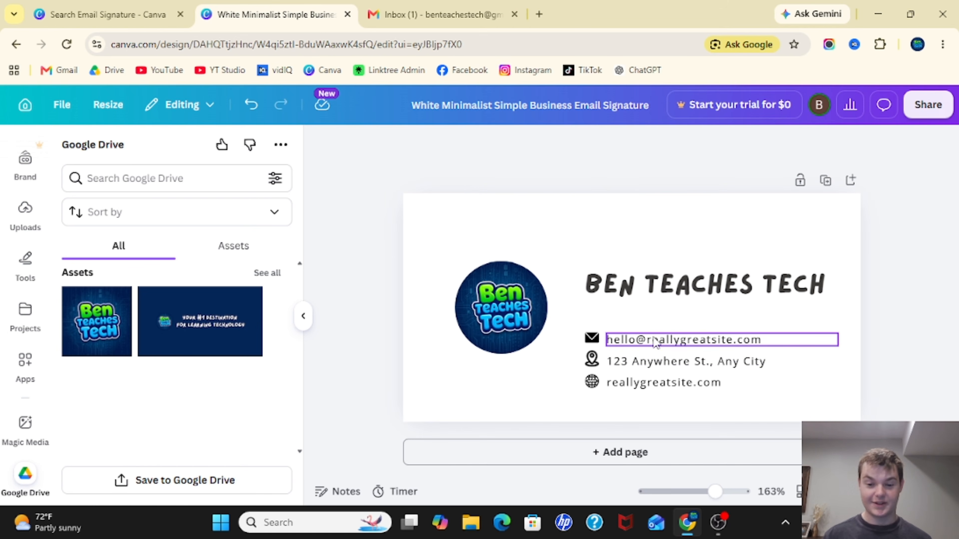
- Replace the placeholder e-mail text with the contact's e-mail address
double_click(663, 339)
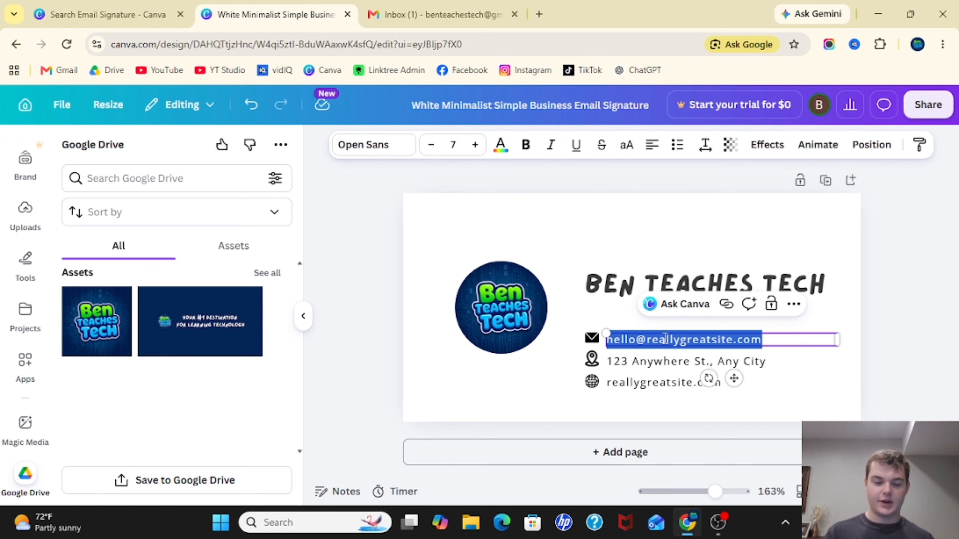
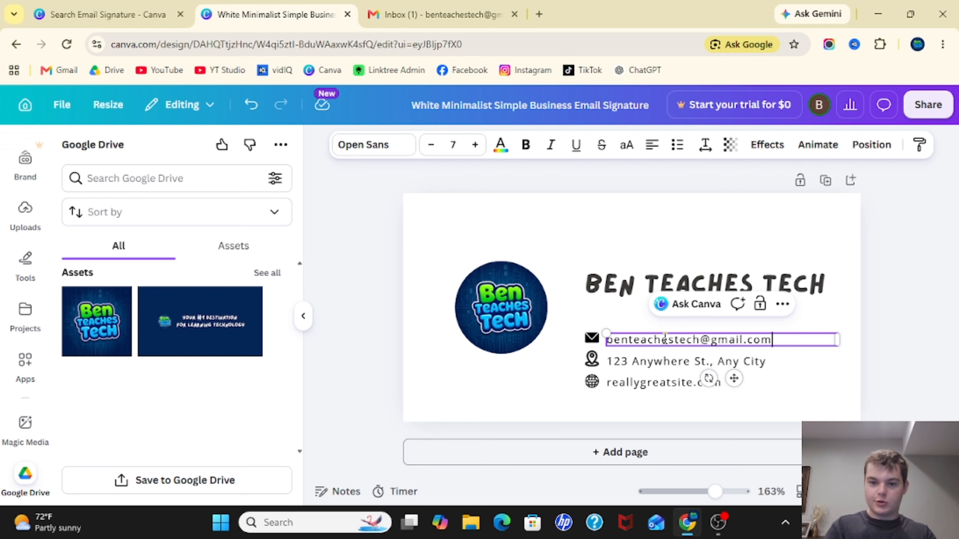
- Delete the street address line together with its location icon
click(629, 363)
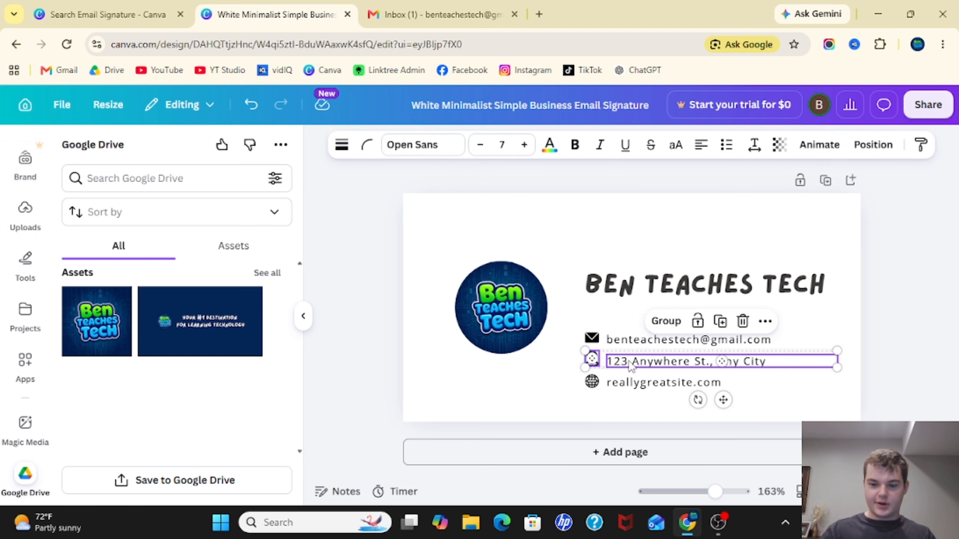
key(Delete)
- Replace the website text with sites.google.com/view/benteachestech
click(611, 382)
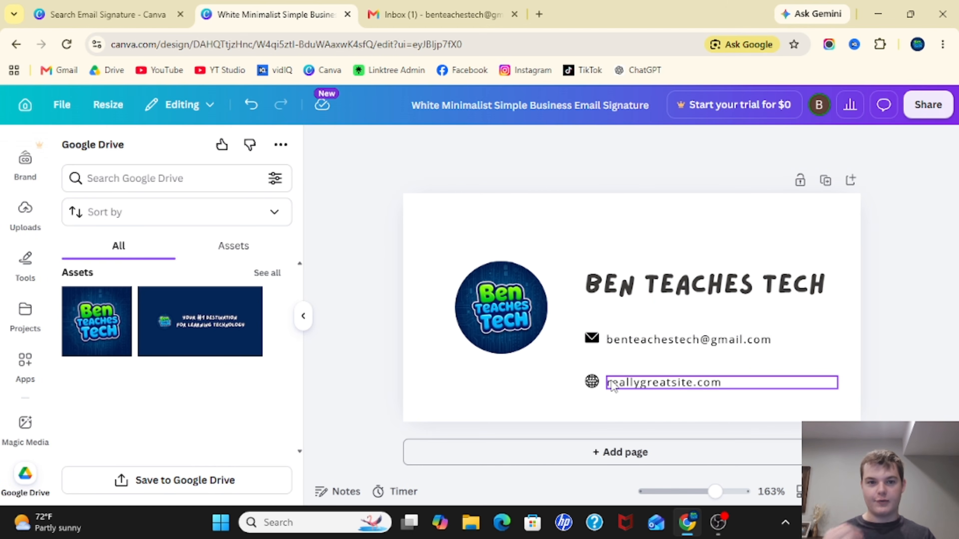
double_click(612, 382)
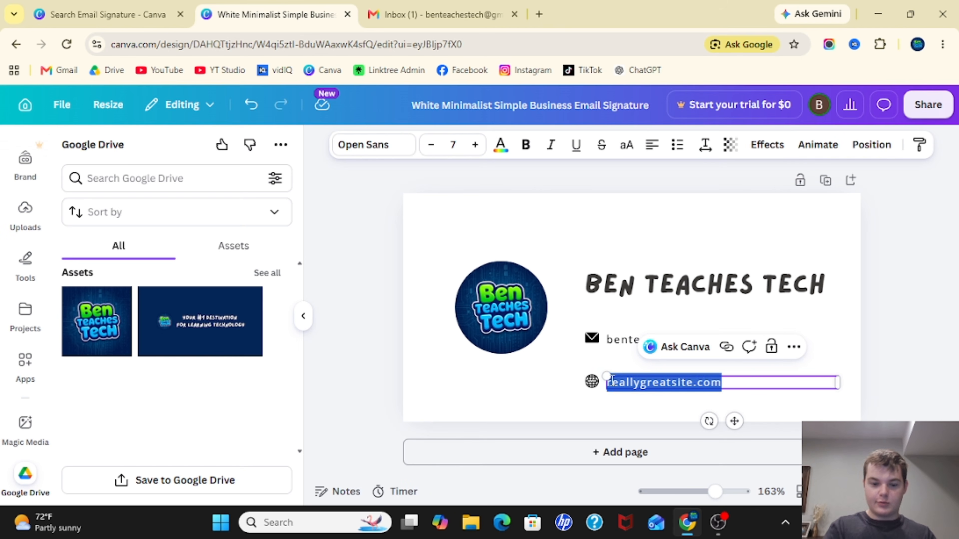
text(sites.google.com)
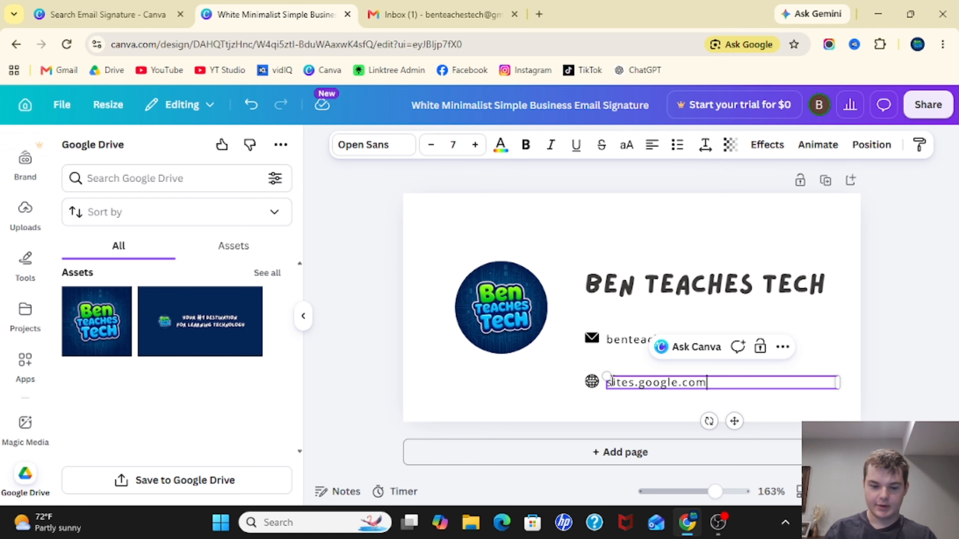
text(/view/)
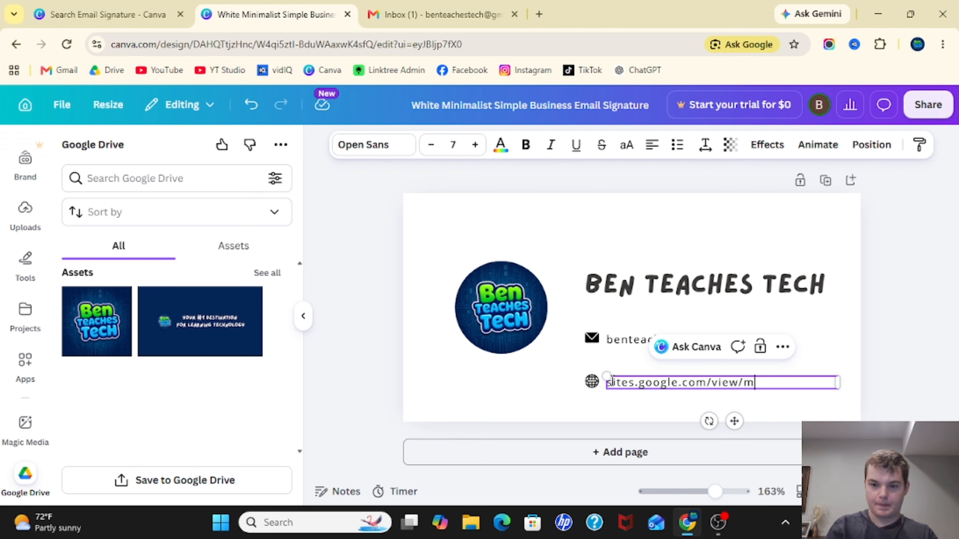
text(benteachestech)
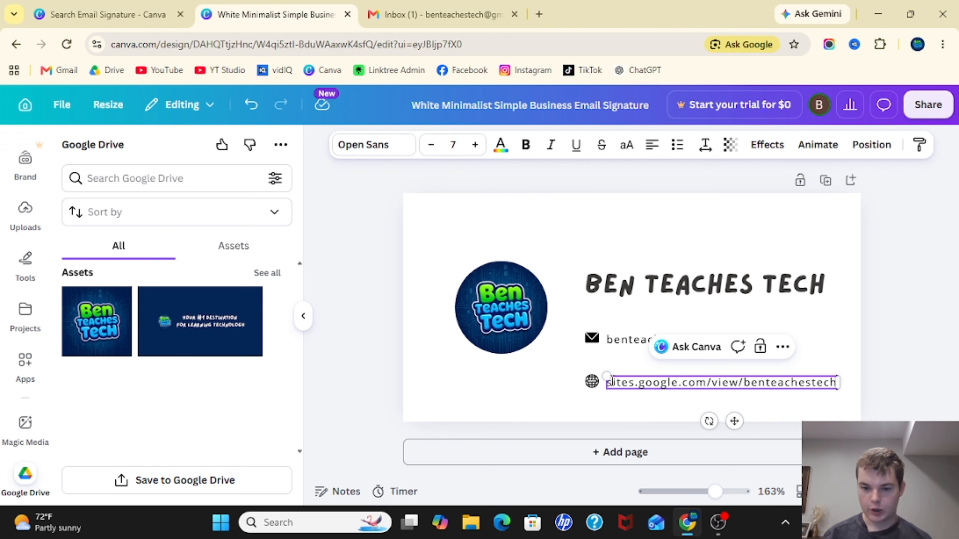
click(847, 353)
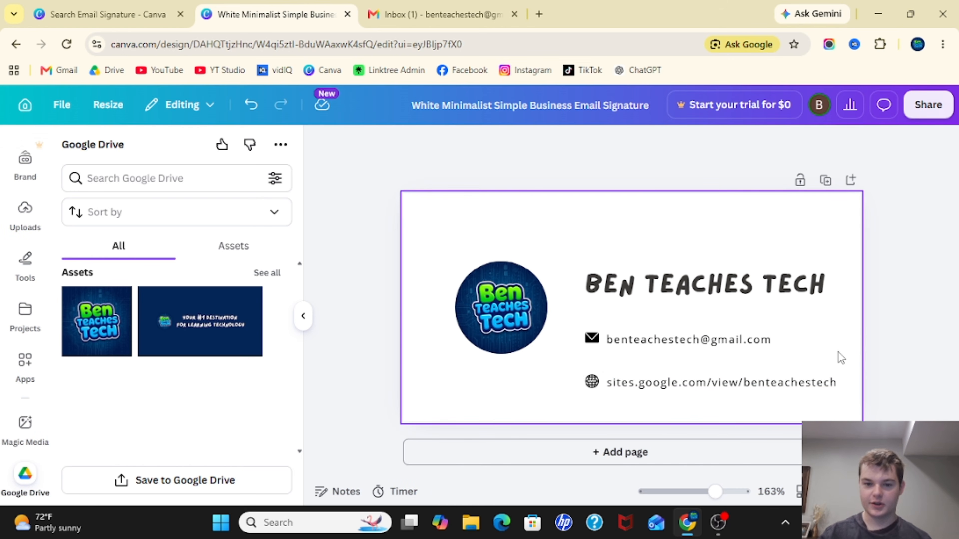
- Move the website line and its globe icon up directly beneath the e-mail line
click(592, 381)
shift+click(642, 386)
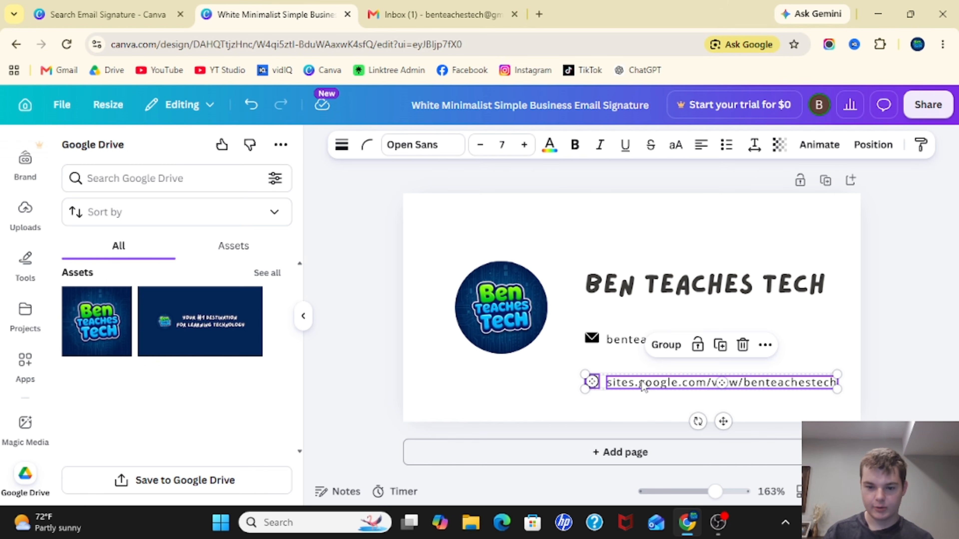
drag(643, 386, 638, 359)
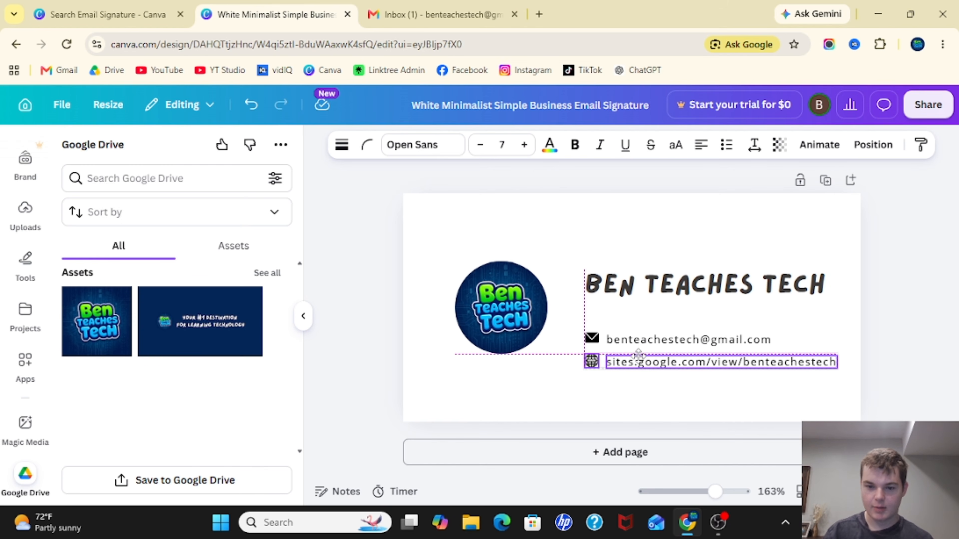
click(854, 352)
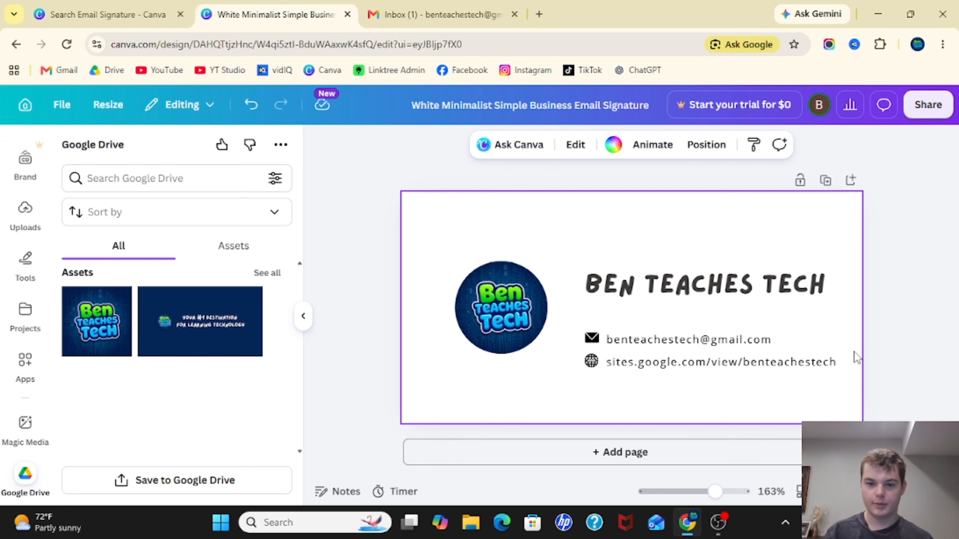
- Move the e-mail and website lines up together, closer to the name
drag(570, 323, 849, 382)
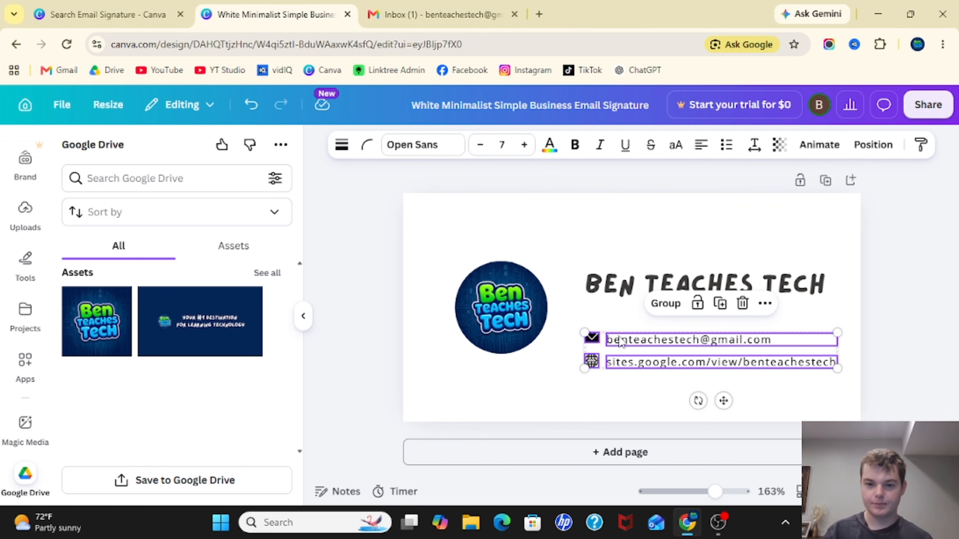
drag(621, 331, 623, 312)
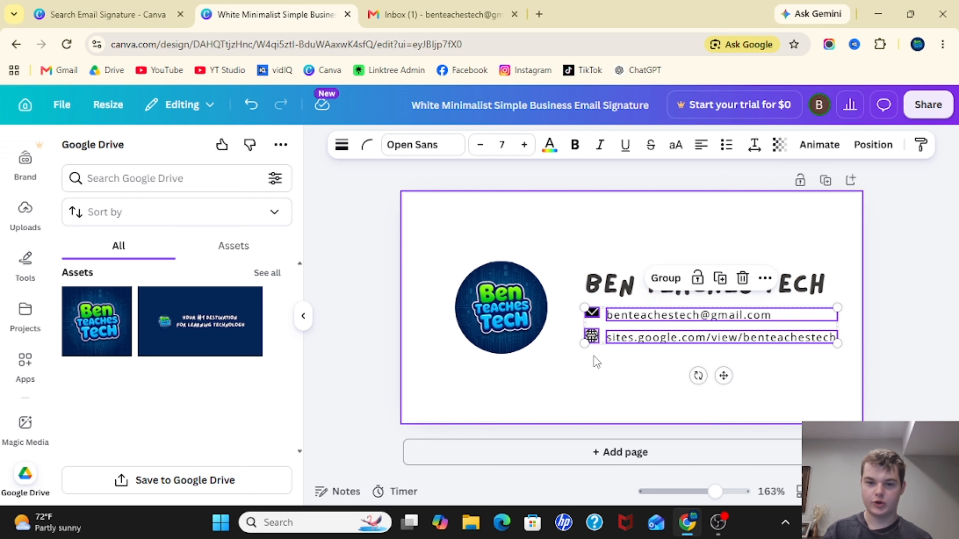
click(595, 360)
- Select the name, e-mail and website elements together and shift them slightly toward the logo
drag(574, 260, 851, 380)
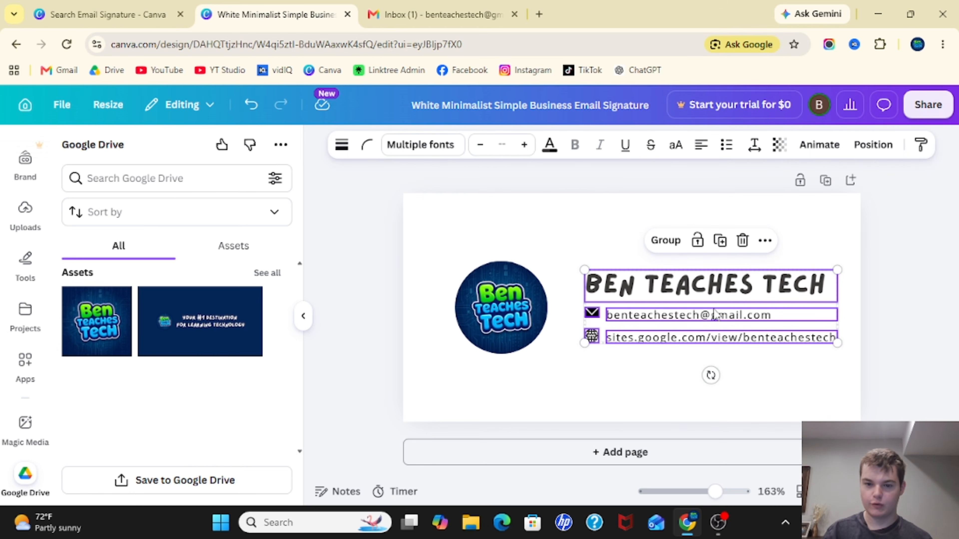
drag(665, 312, 665, 314)
click(628, 394)
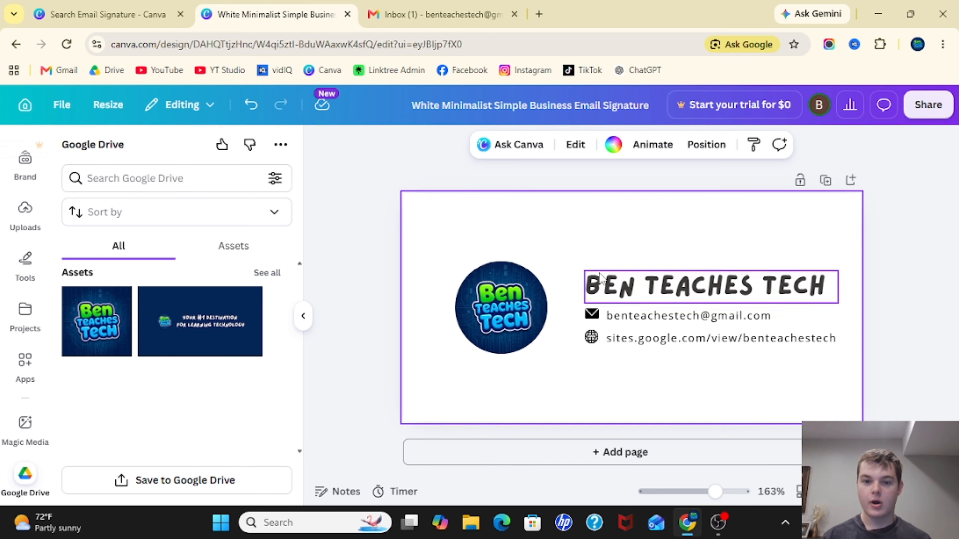
drag(552, 255, 855, 368)
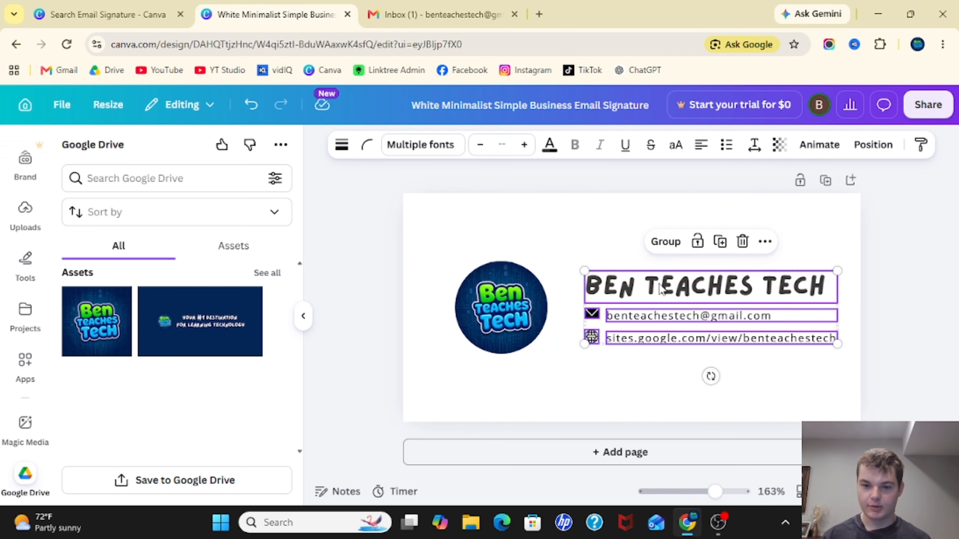
drag(654, 280, 638, 279)
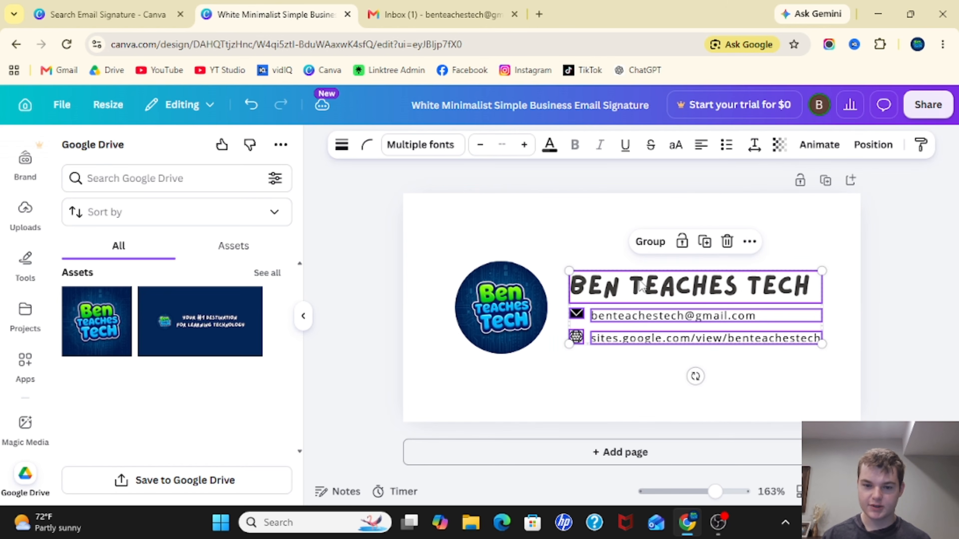
- Select all signature elements together and shift them slightly left to recenter the layout
drag(432, 244, 848, 366)
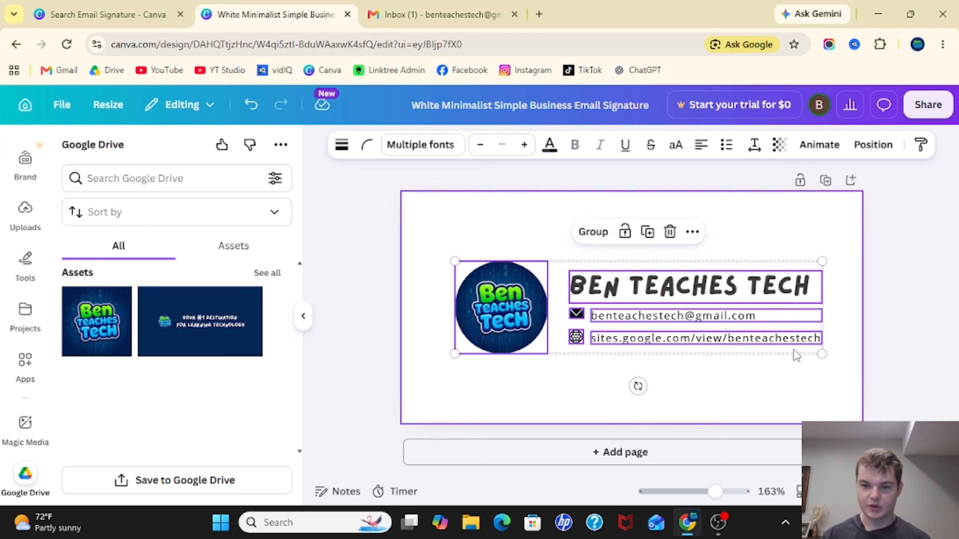
mouse_move(655, 279)
mouse_down()
mouse_move(667, 278)
mouse_move(647, 278)
mouse_up()
click(697, 384)
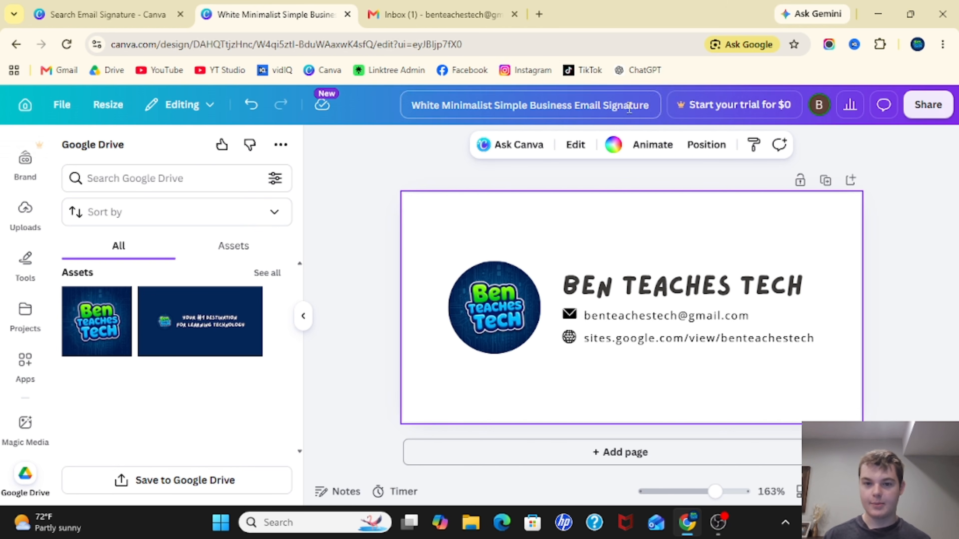
- Download the signature design as a PNG file
click(929, 108)
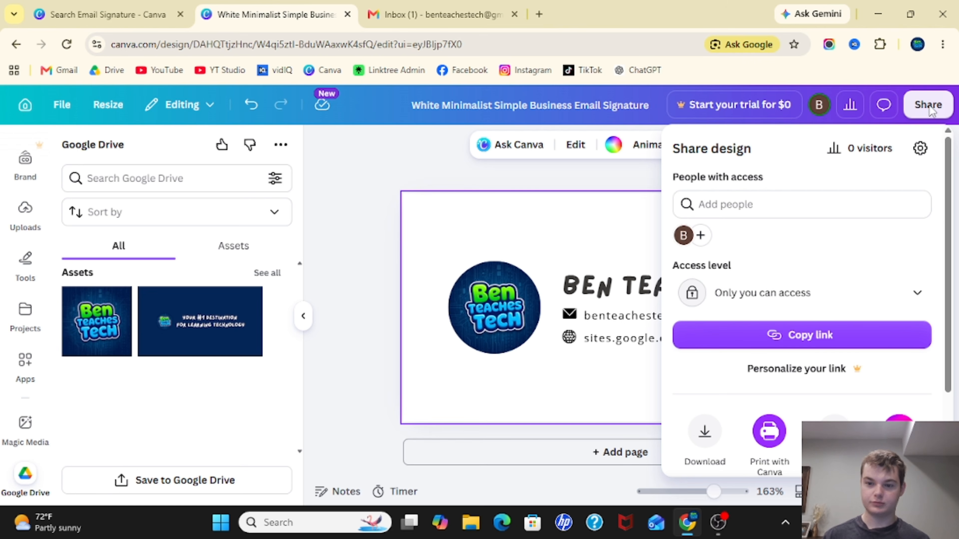
scroll(850, 340, down, 3)
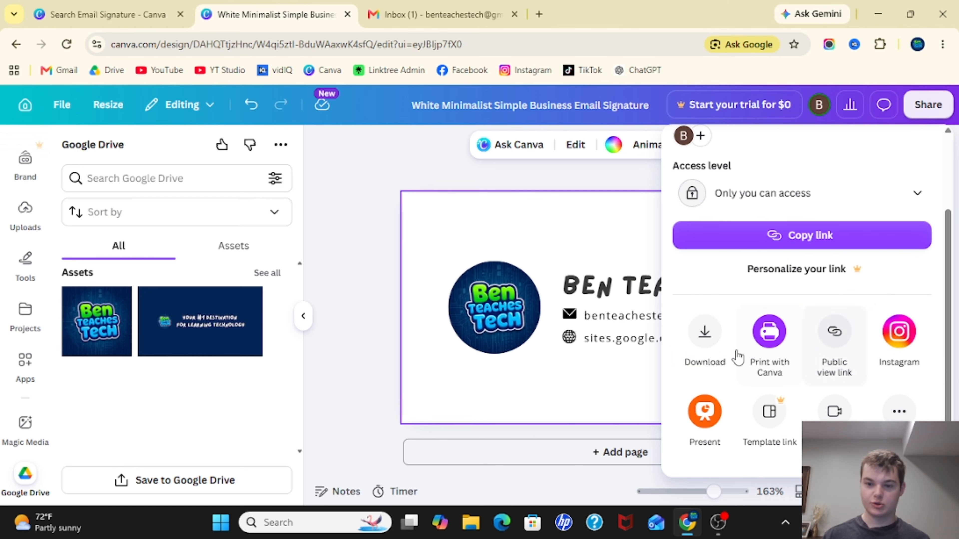
click(705, 339)
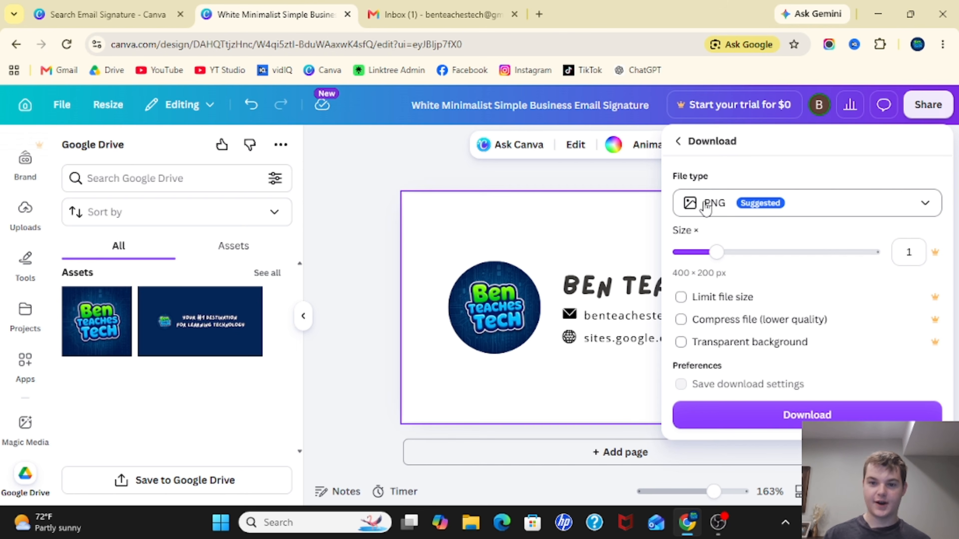
click(735, 216)
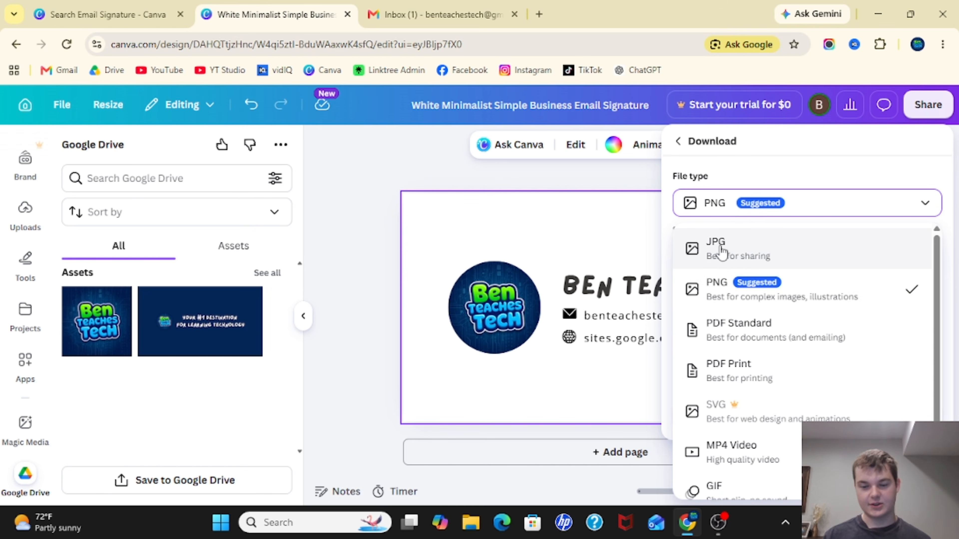
click(719, 285)
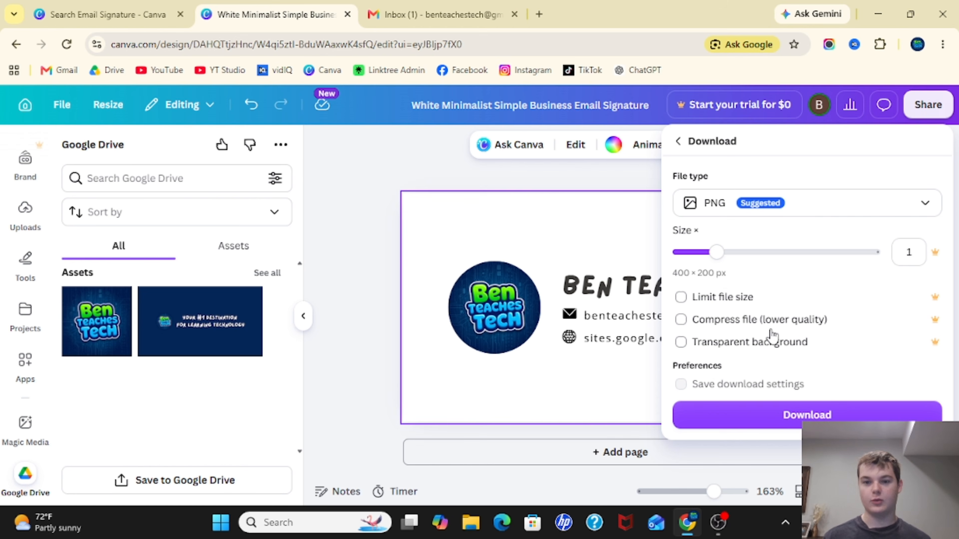
click(691, 204)
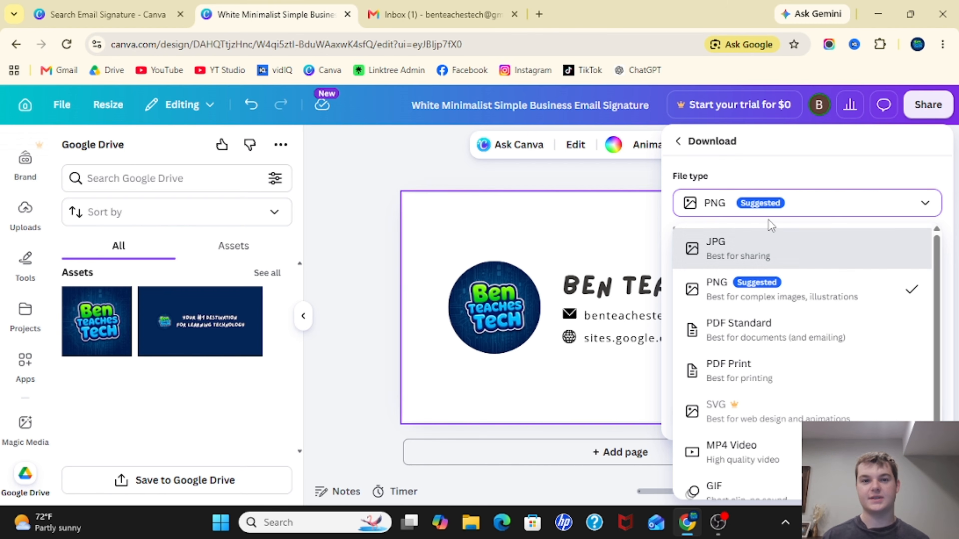
click(724, 301)
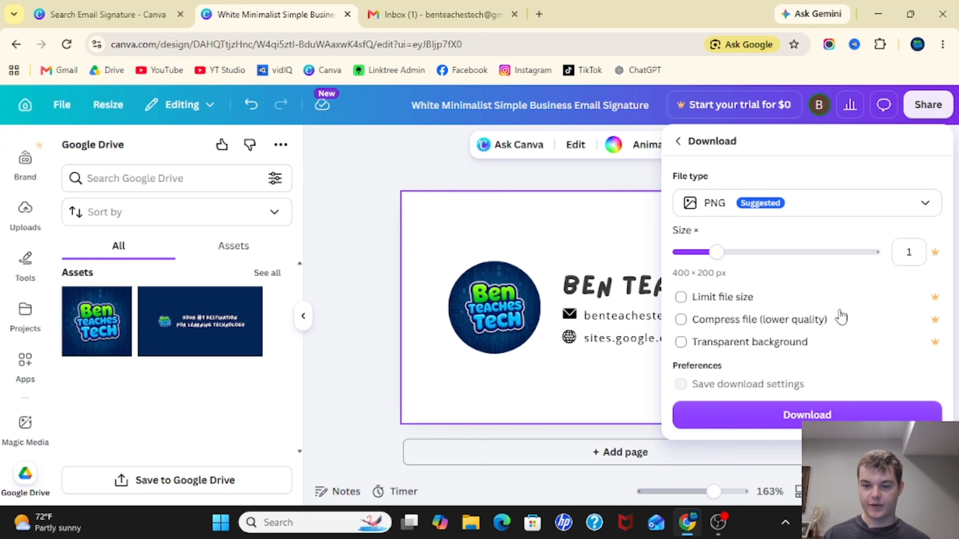
click(739, 207)
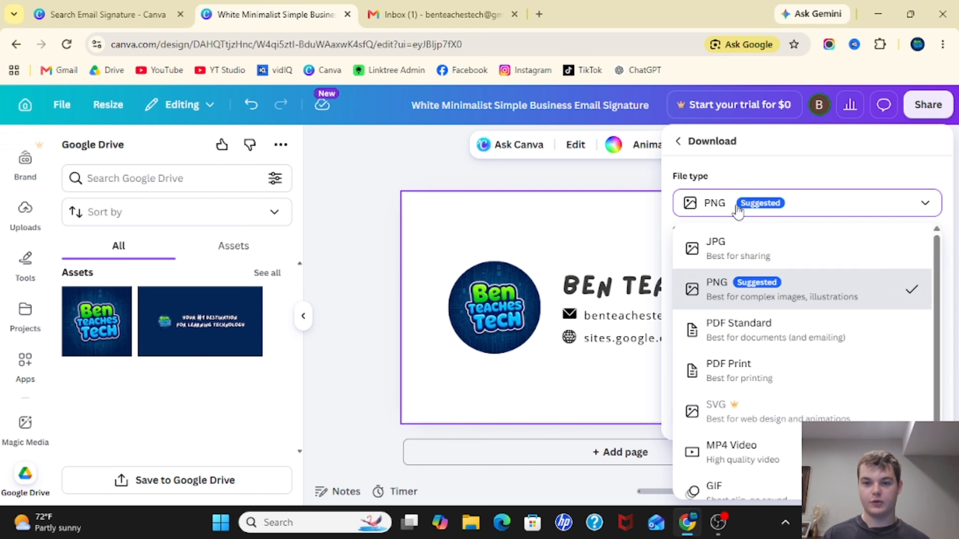
click(800, 173)
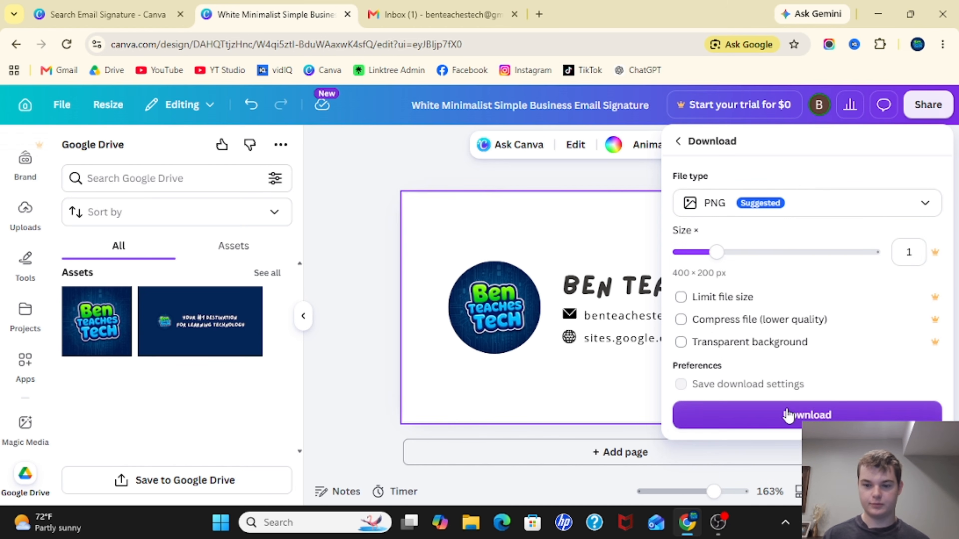
click(794, 408)
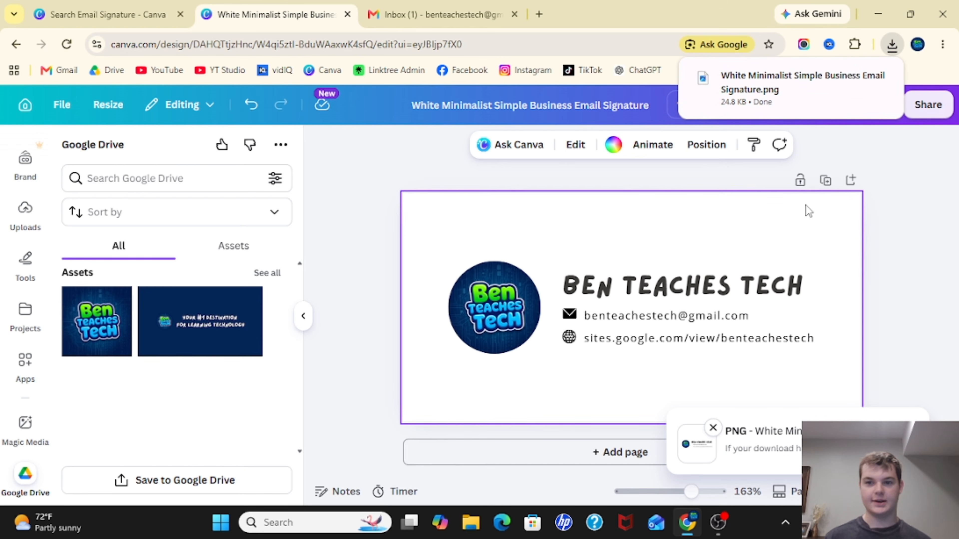
- Rename the design to Email Signature
click(423, 176)
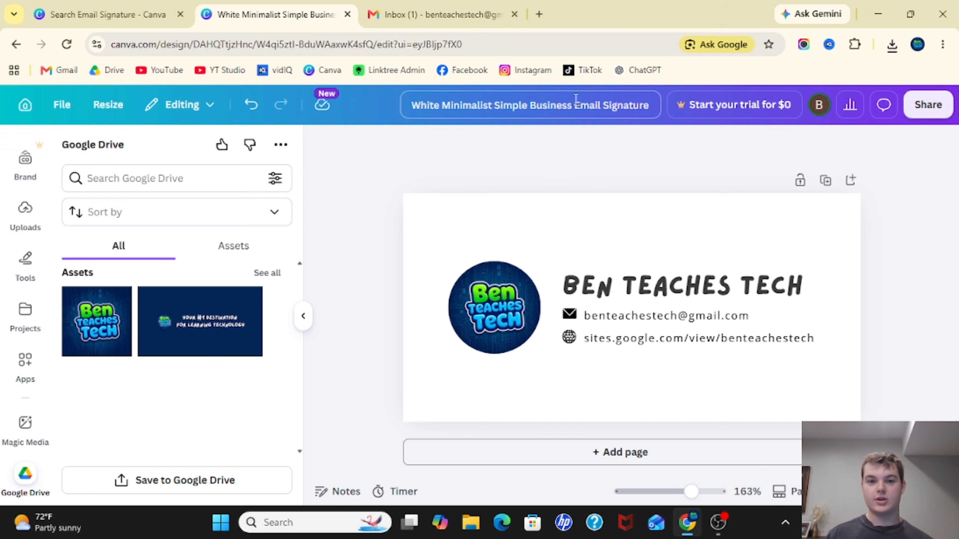
click(536, 104)
key(BackSpace)
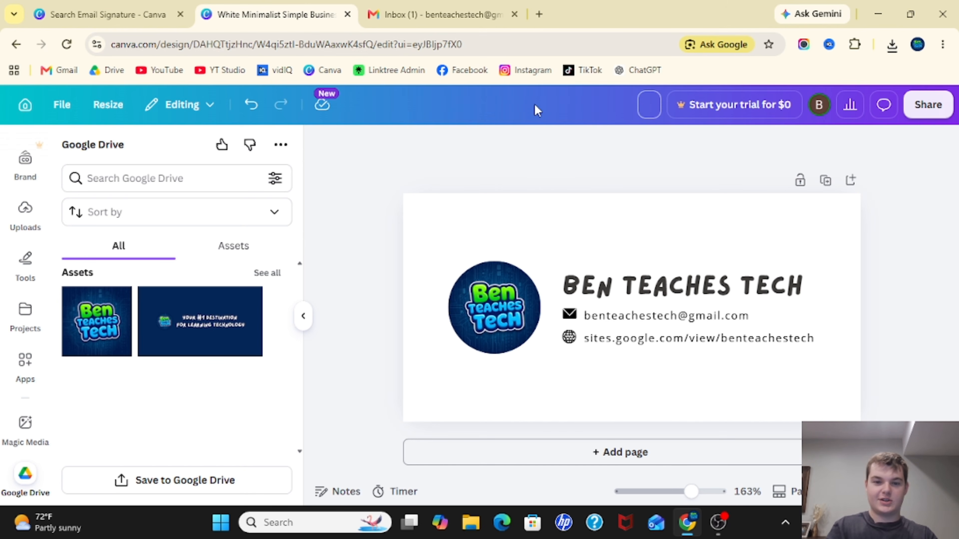
text(Email Signature)
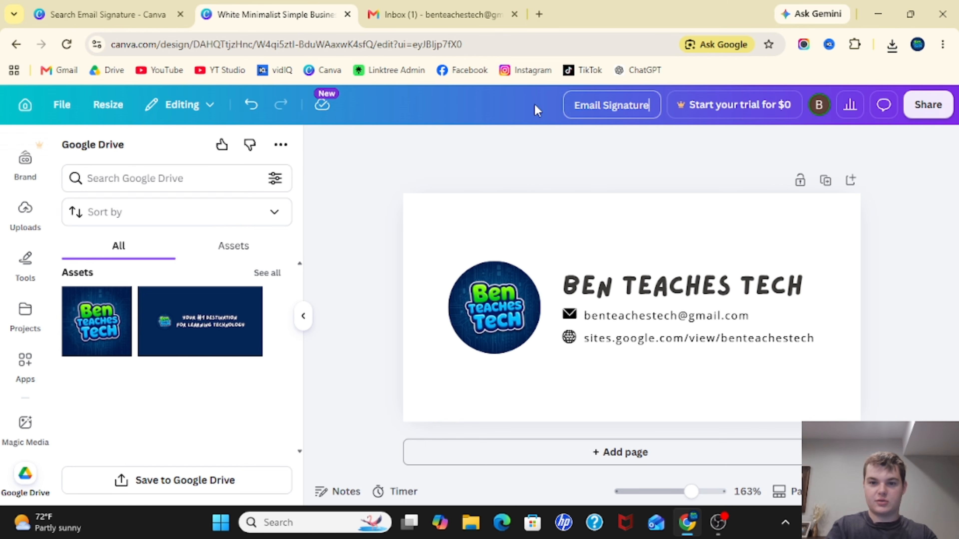
key(Return)
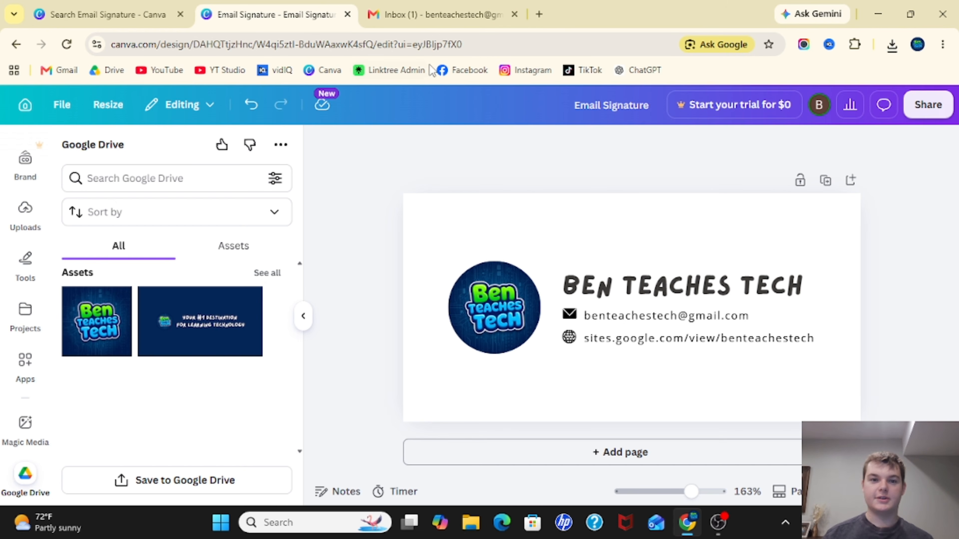
- Switch to the Gmail inbox tab and clear the Google security alert email from the inbox
click(442, 15)
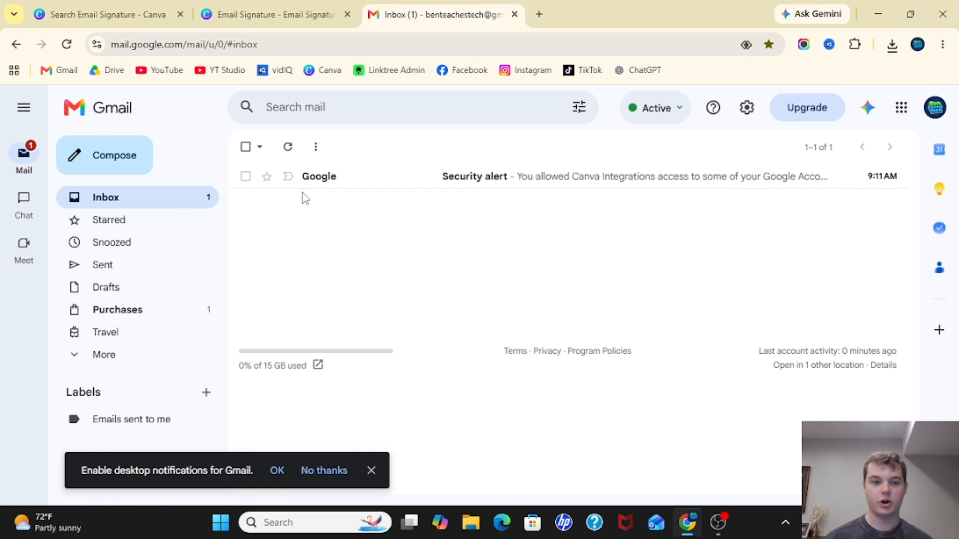
click(245, 176)
click(348, 148)
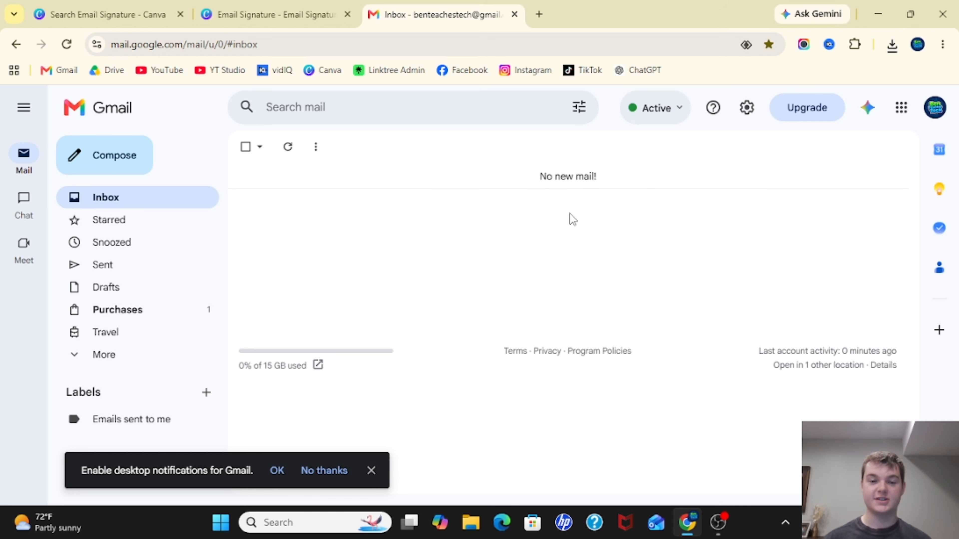
click(371, 470)
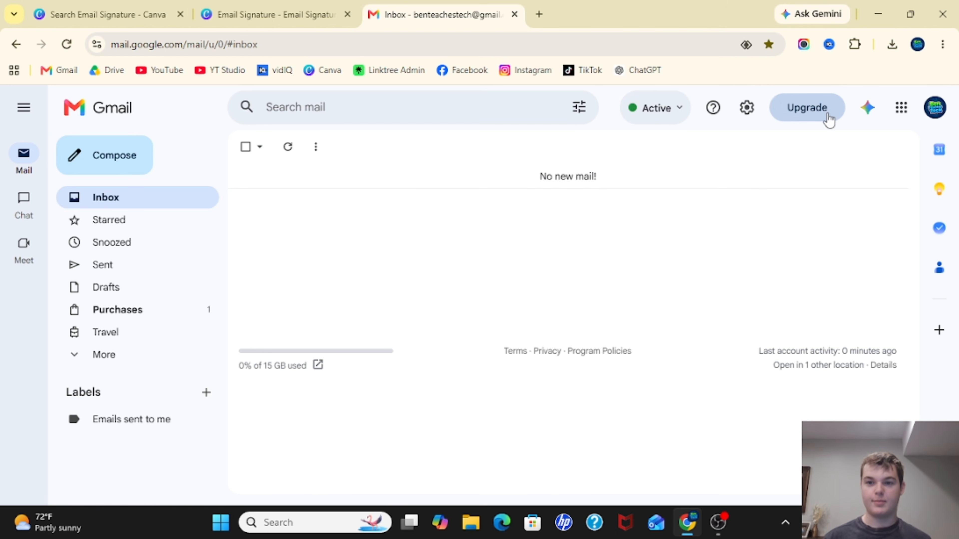
- Open Gmail's full settings and create a new signature named Signature
click(747, 111)
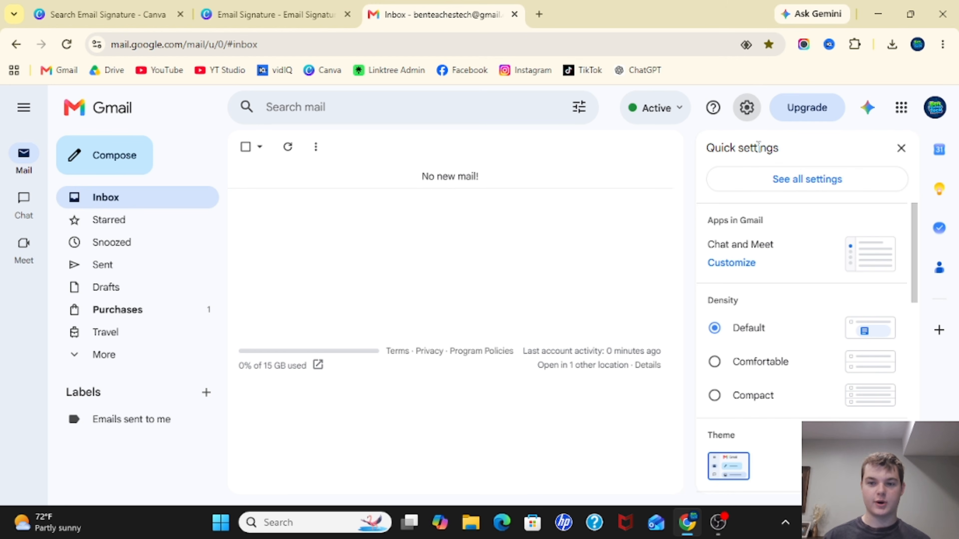
click(807, 185)
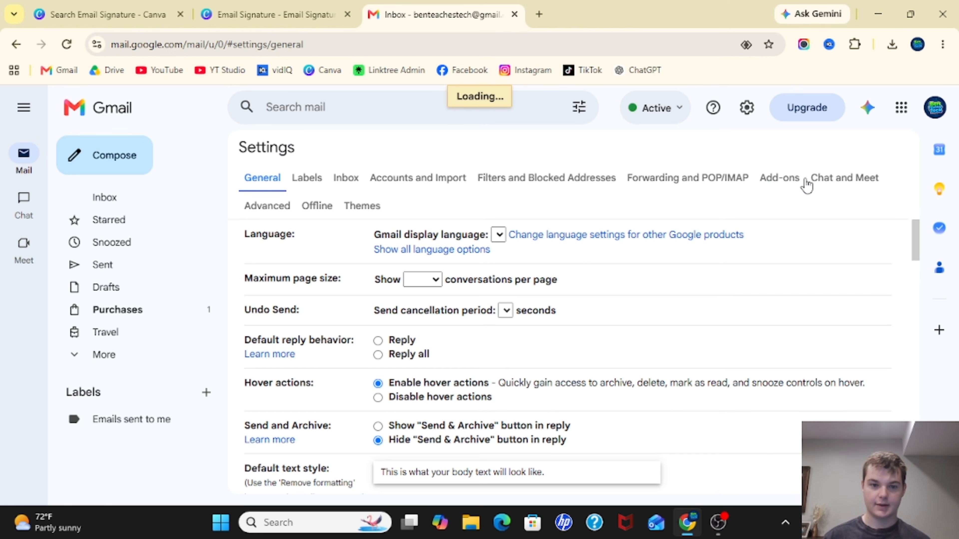
scroll(572, 355, down, 15)
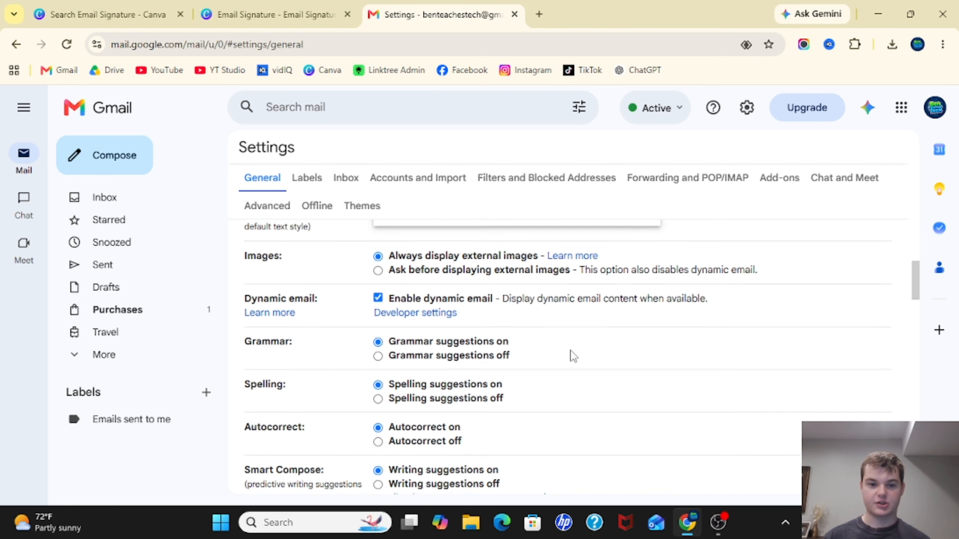
scroll(571, 355, down, 3)
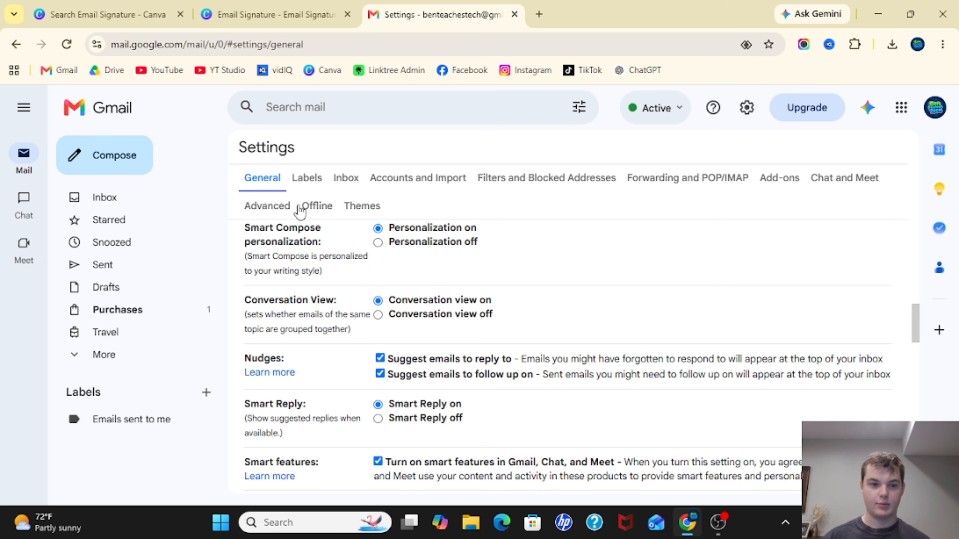
scroll(552, 268, down, 8)
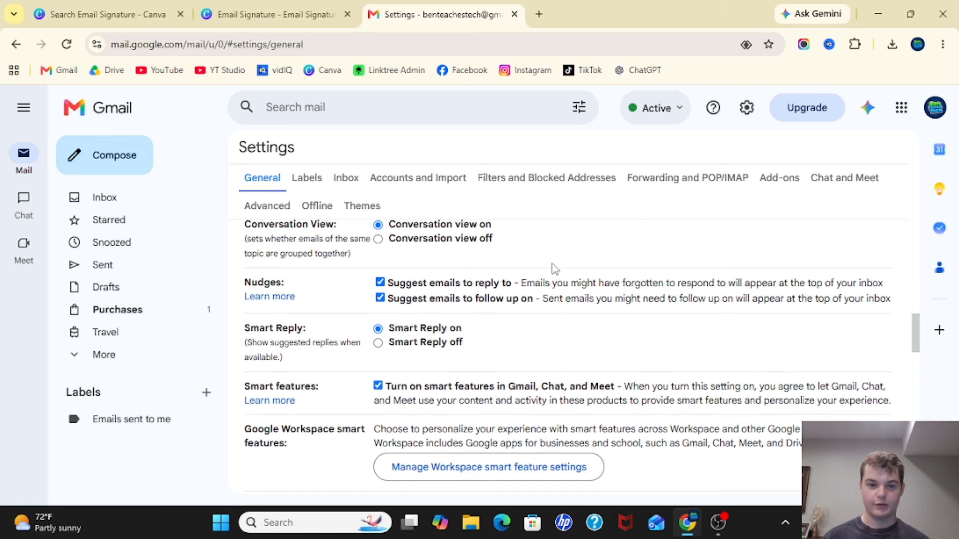
scroll(552, 268, down, 9)
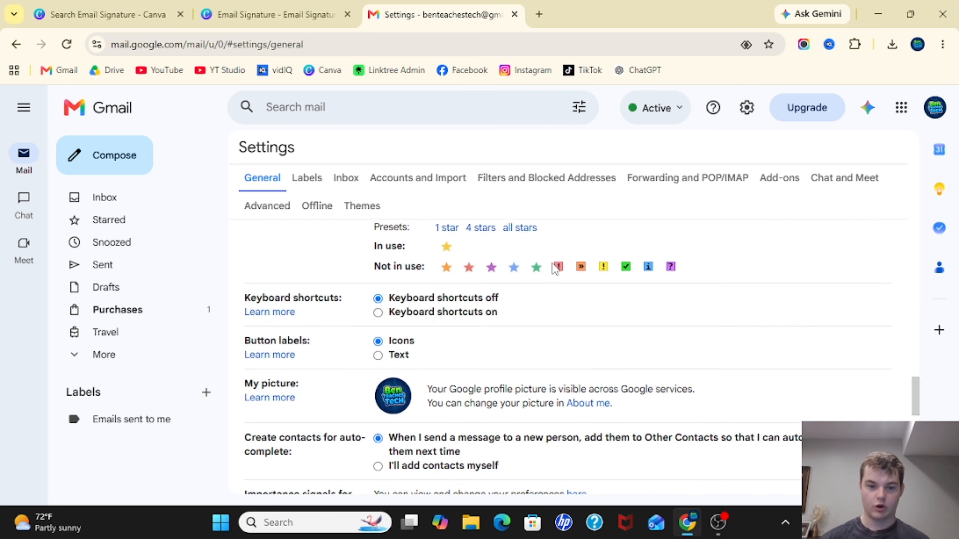
scroll(552, 267, down, 3)
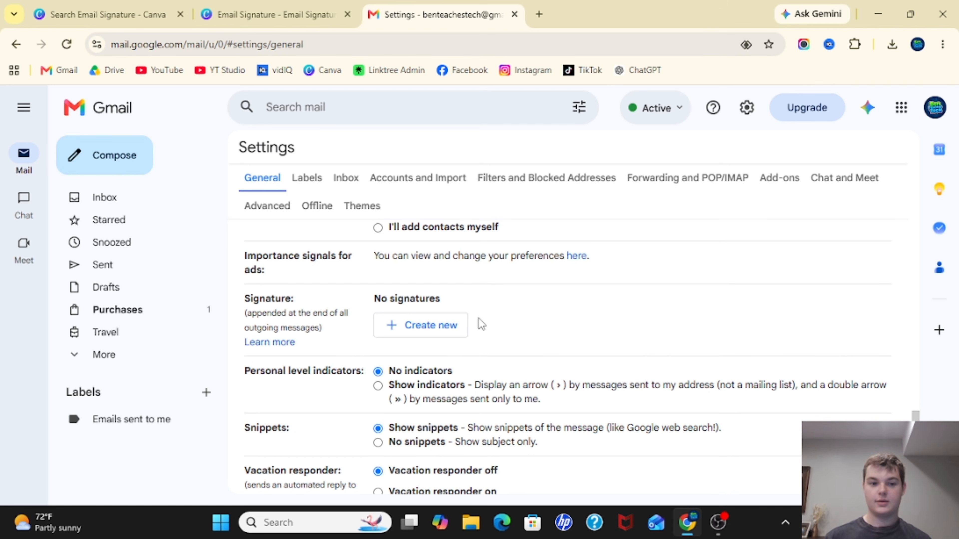
click(420, 333)
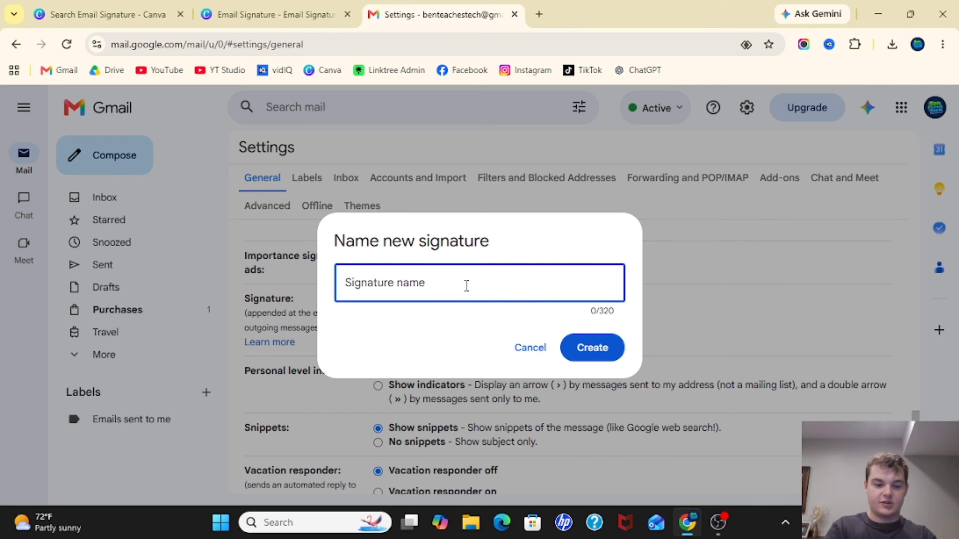
text(Signature)
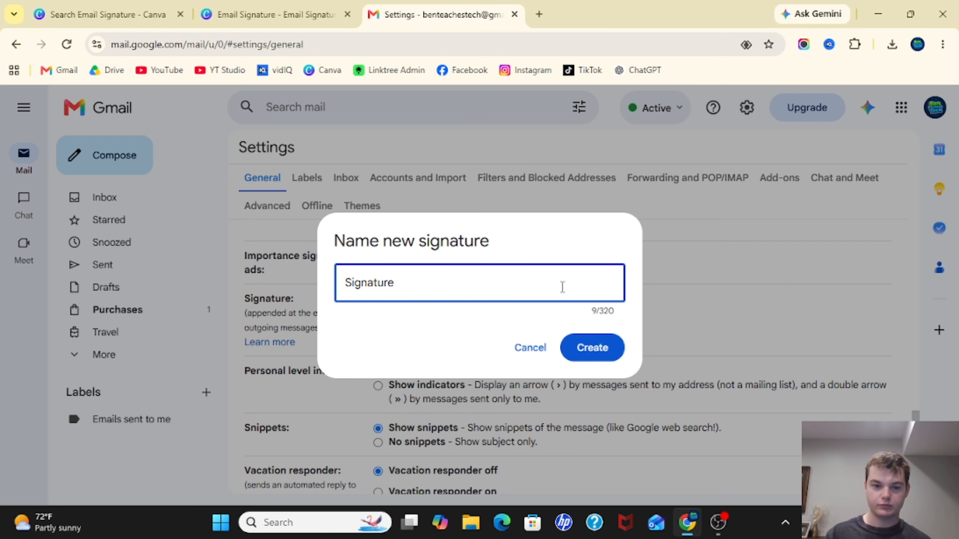
click(591, 349)
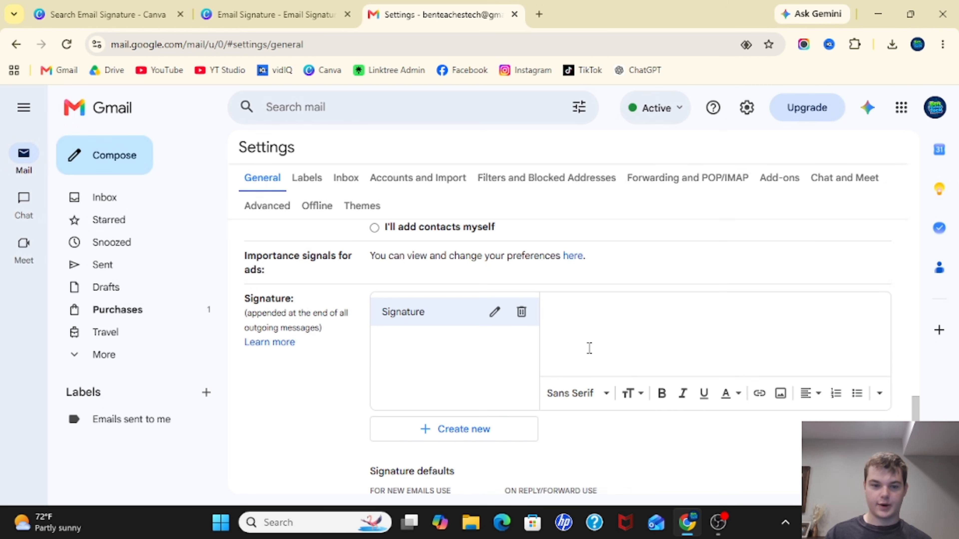
click(641, 348)
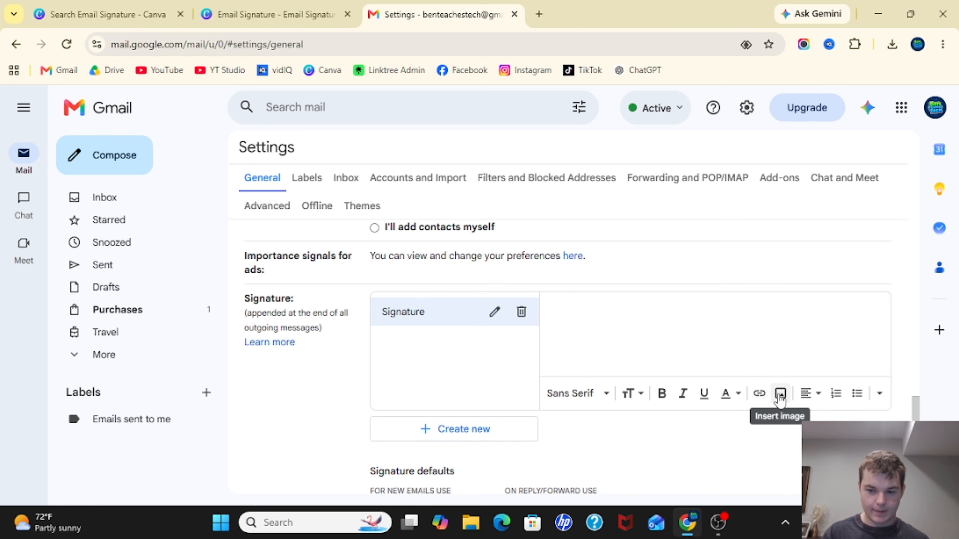
click(779, 395)
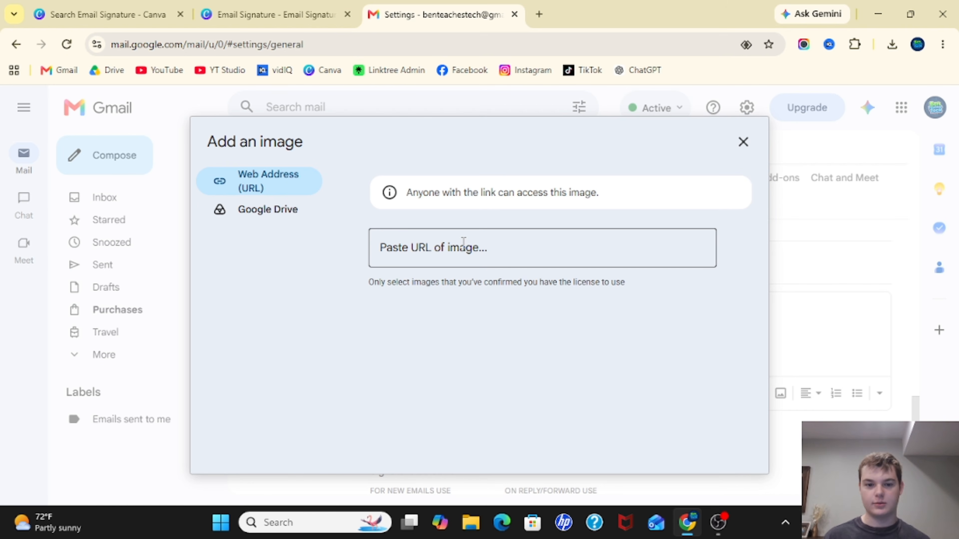
click(270, 209)
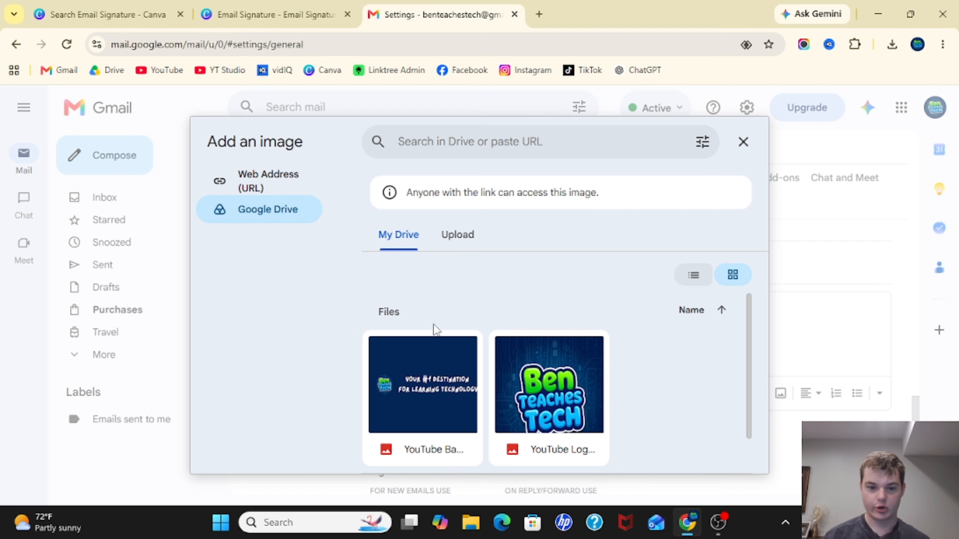
scroll(452, 349, down, 2)
scroll(453, 348, up, 2)
scroll(454, 355, down, 1)
scroll(454, 355, up, 1)
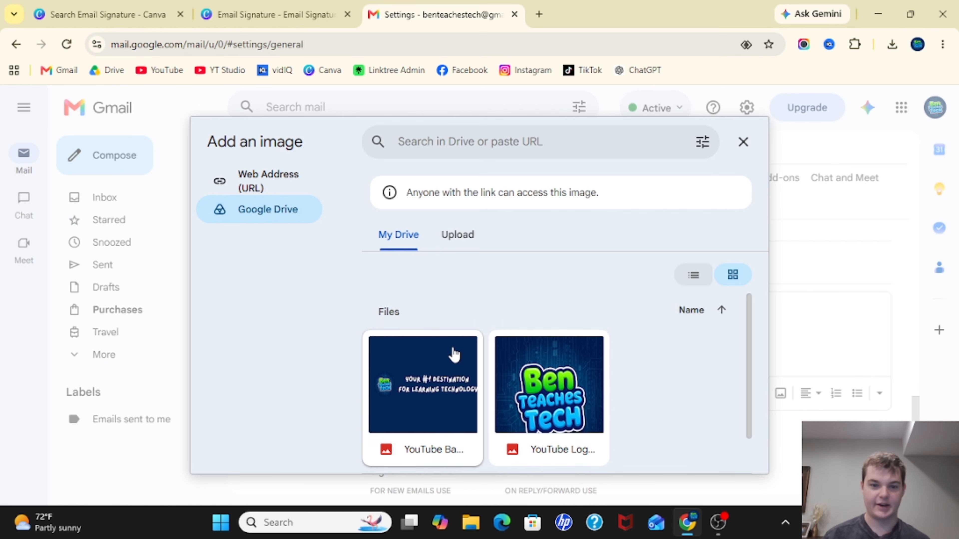
scroll(454, 354, down, 1)
scroll(454, 355, up, 1)
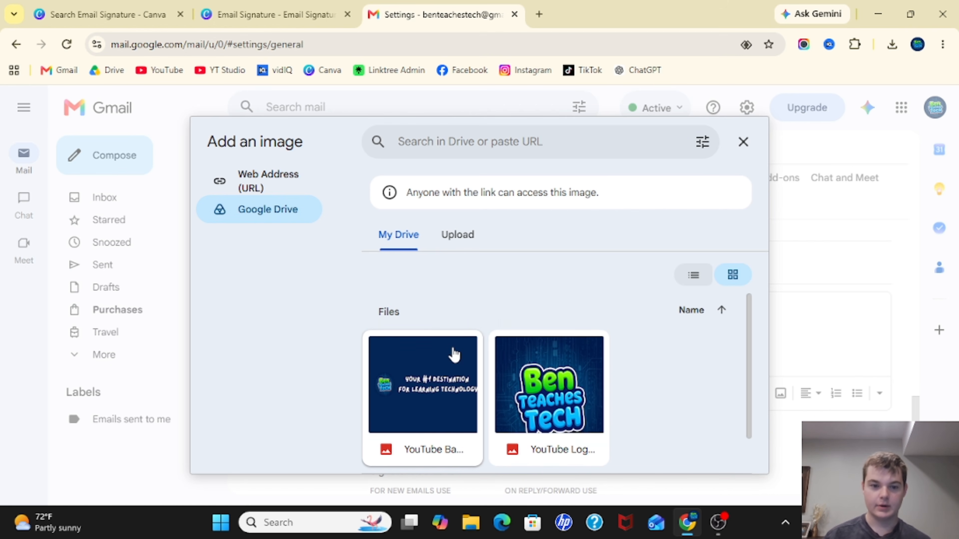
click(457, 236)
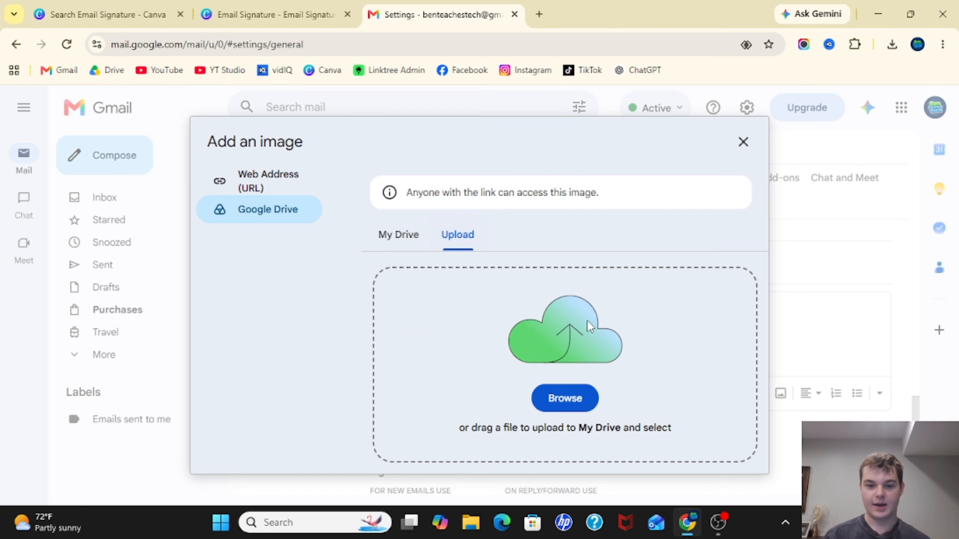
click(389, 236)
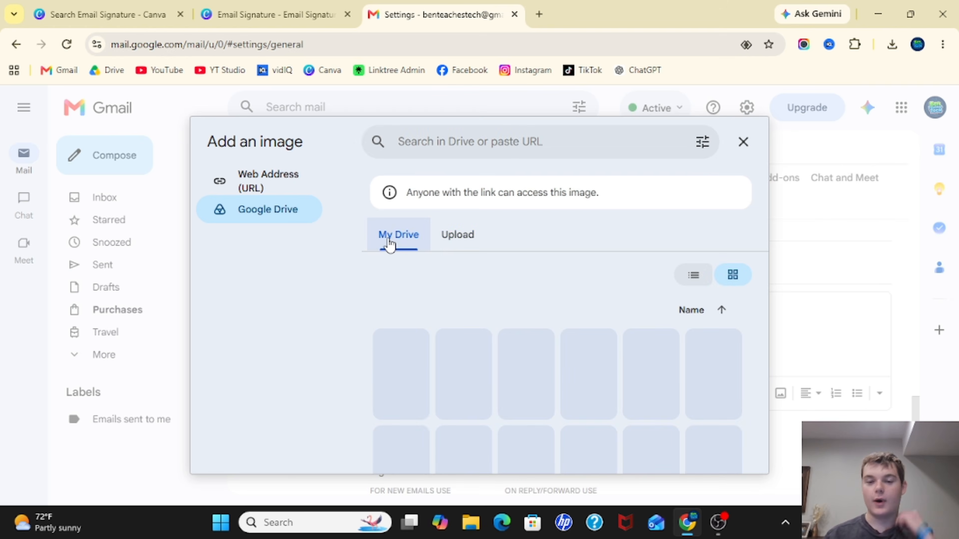
click(742, 142)
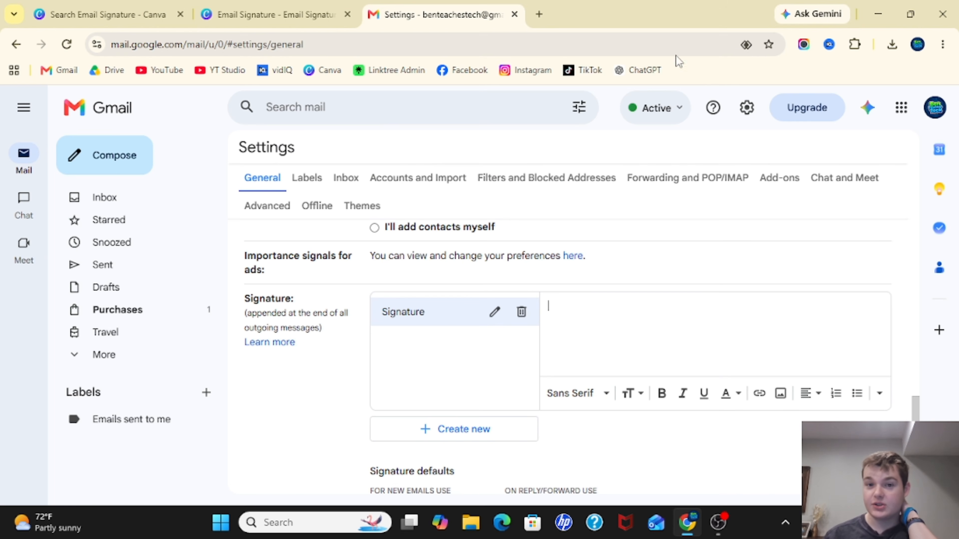
- Open Google Drive in a new browser tab and go to My Drive
click(538, 15)
text(drive.google.com/)
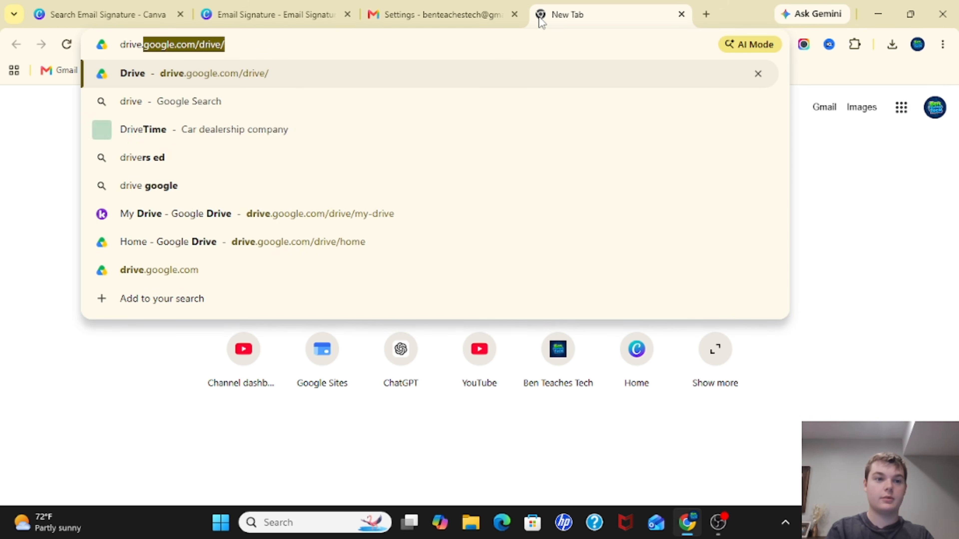
key(Return)
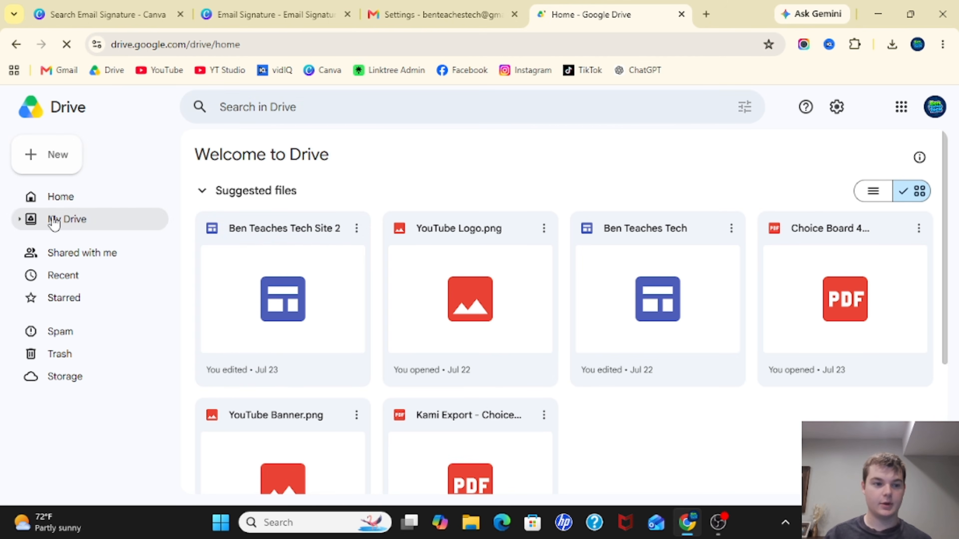
click(59, 253)
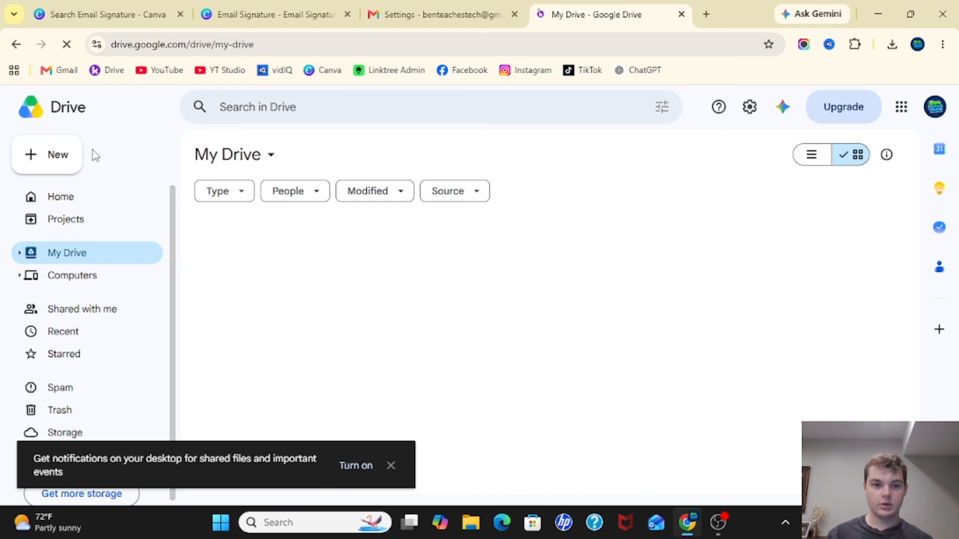
- Upload the downloaded signature PNG from the Downloads folder to My Drive
click(49, 163)
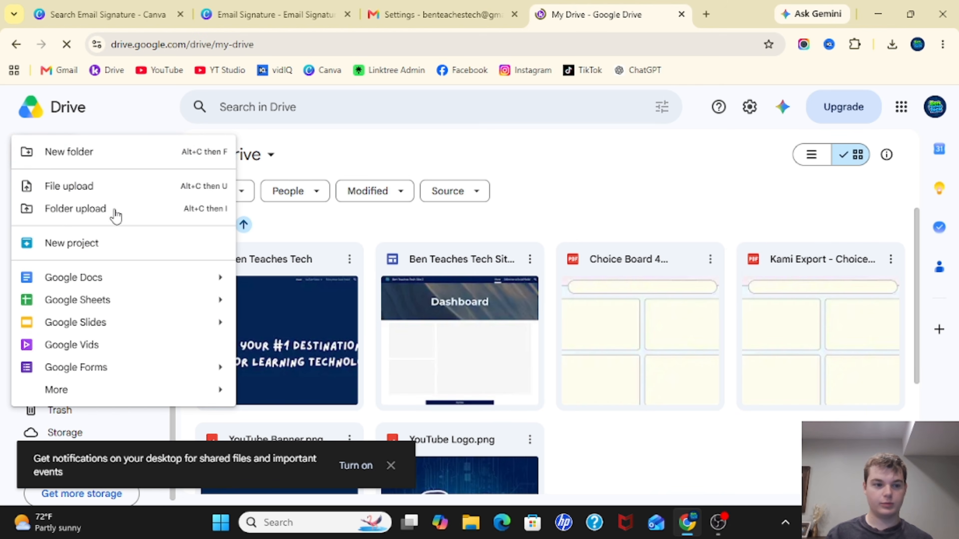
click(70, 189)
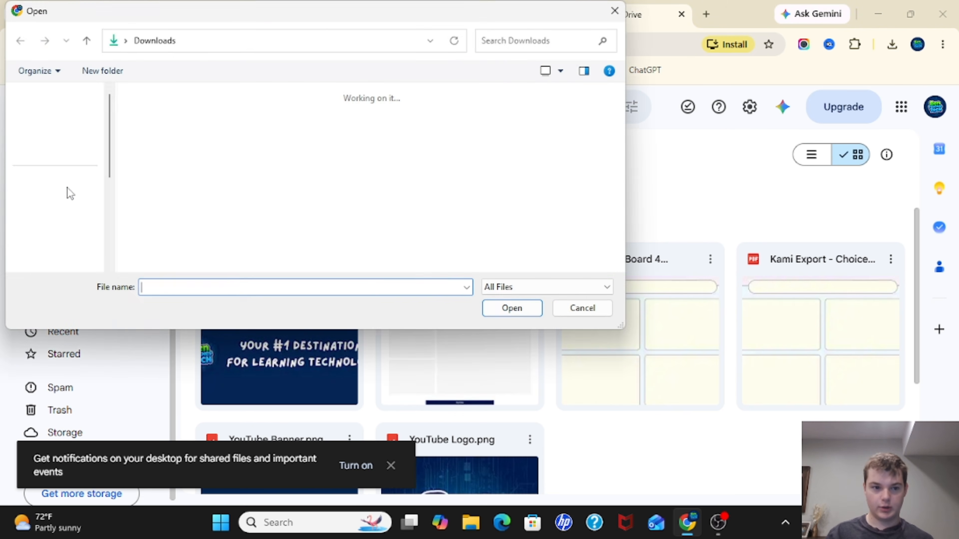
click(216, 206)
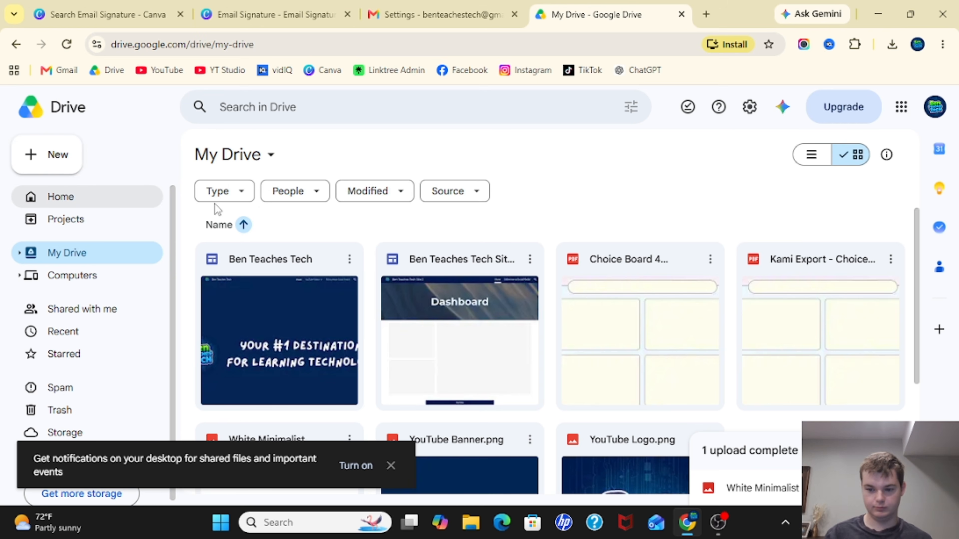
scroll(516, 275, down, 3)
scroll(529, 249, up, 3)
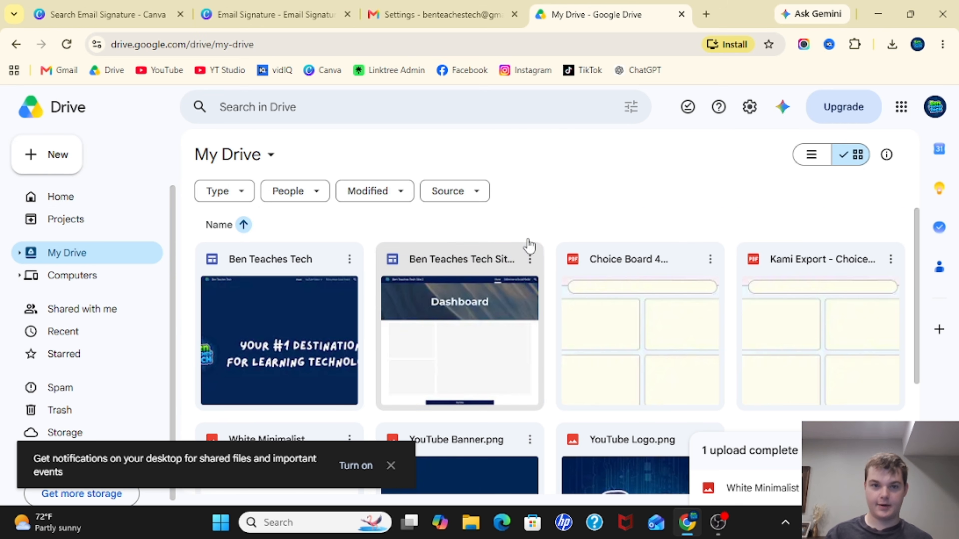
- Return to Gmail settings and try inserting the White Minimalist signature image from Google Drive, allowing anyone with the link to view it
click(421, 15)
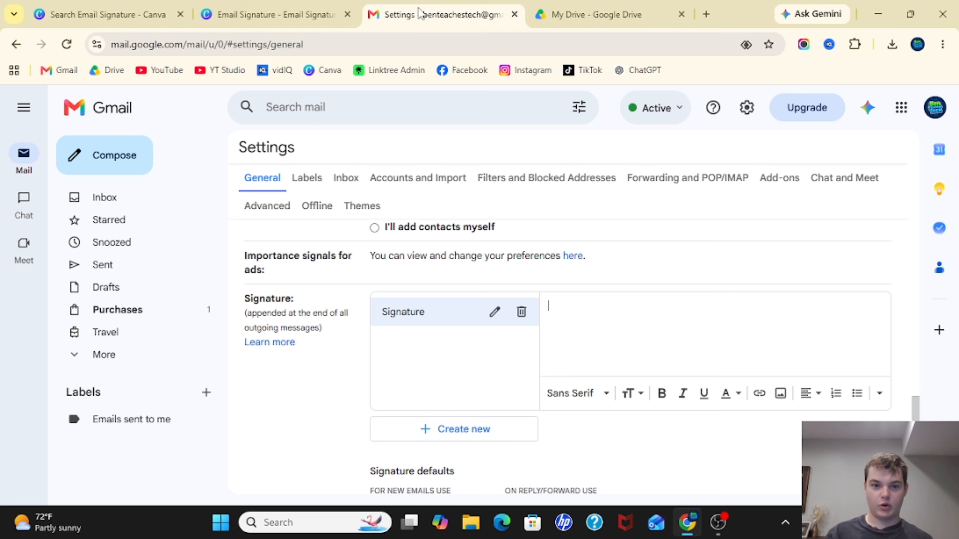
click(780, 394)
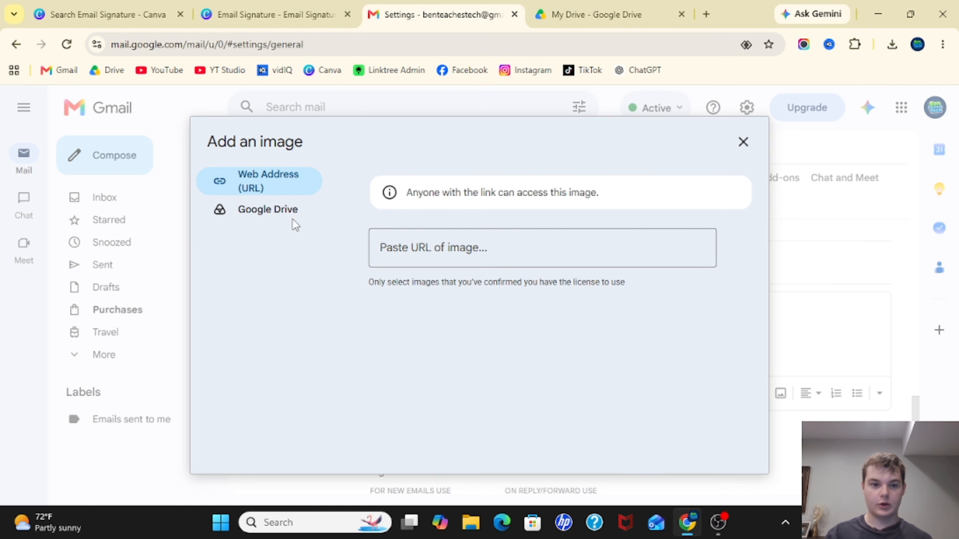
click(270, 211)
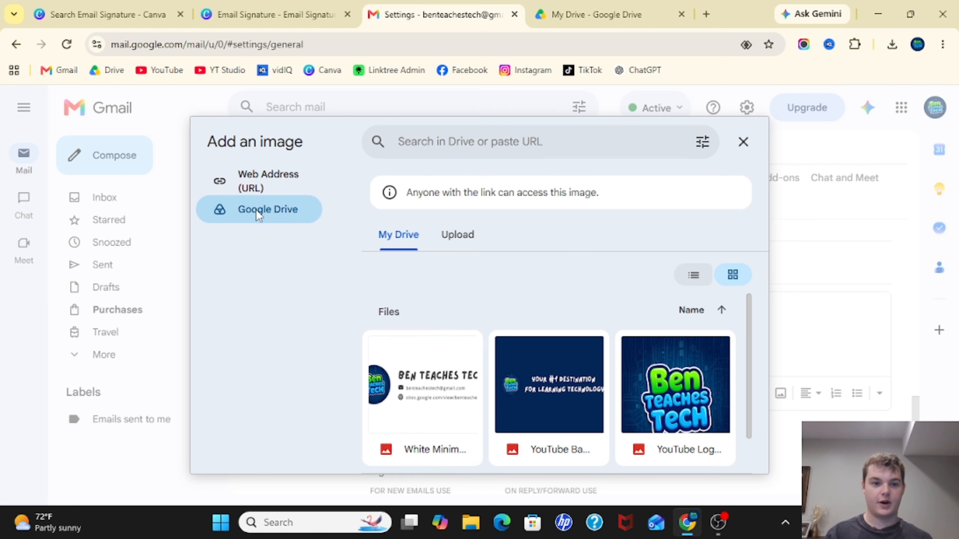
click(481, 244)
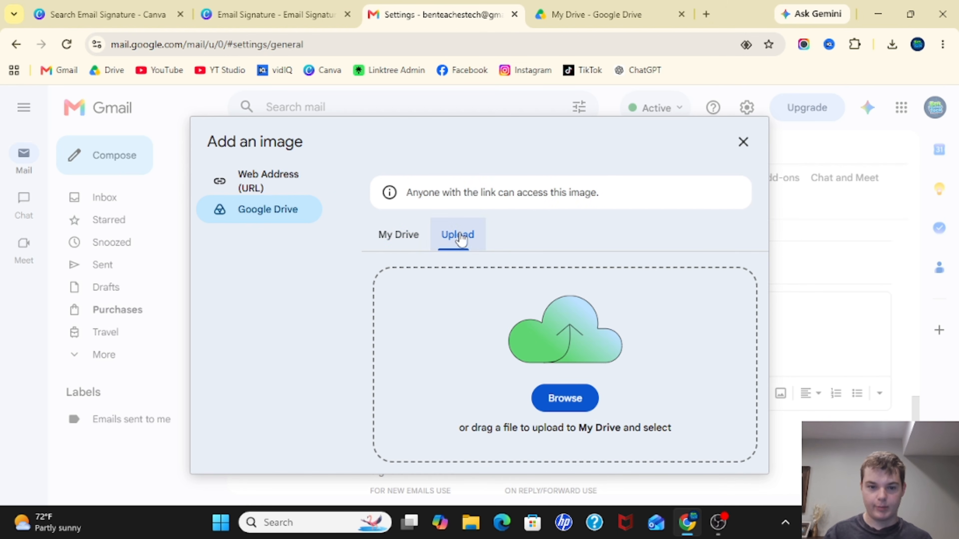
click(561, 408)
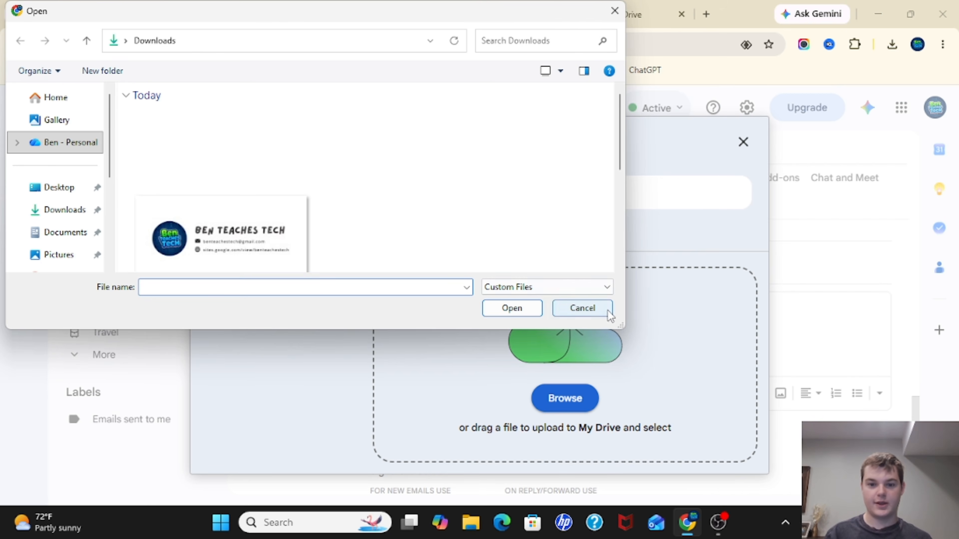
click(582, 308)
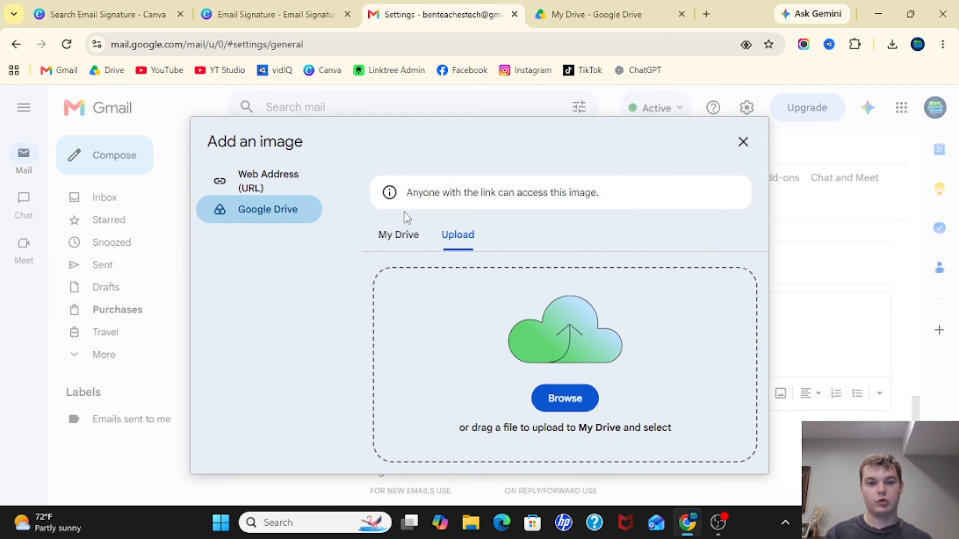
click(399, 246)
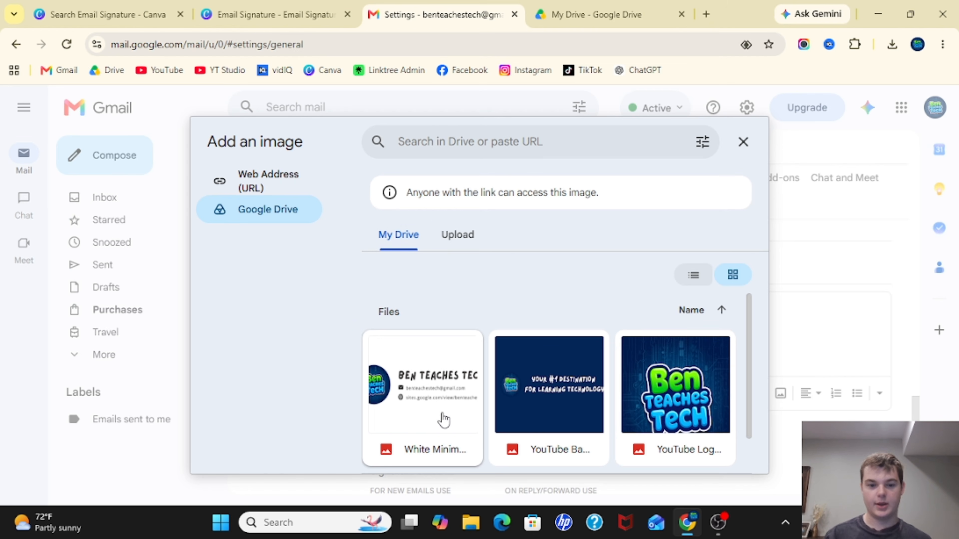
click(426, 396)
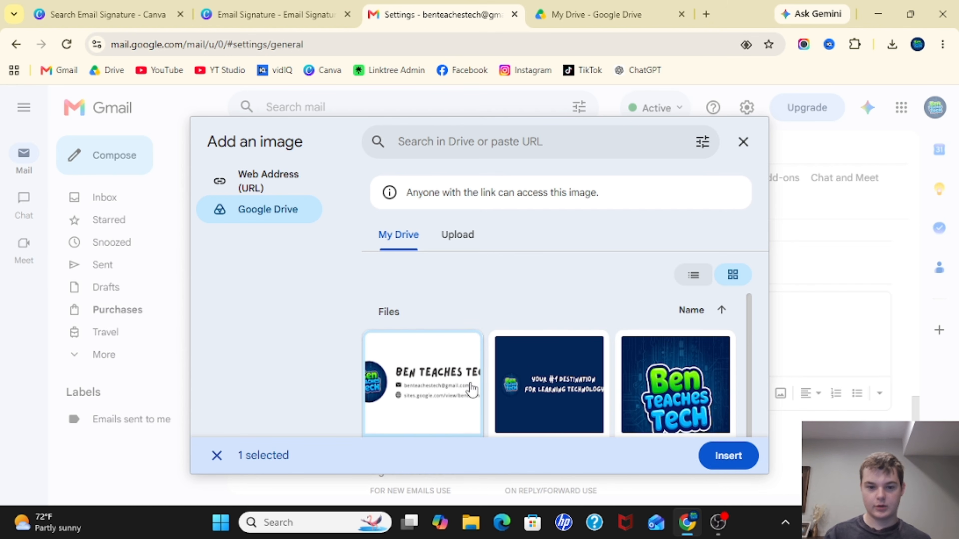
click(736, 462)
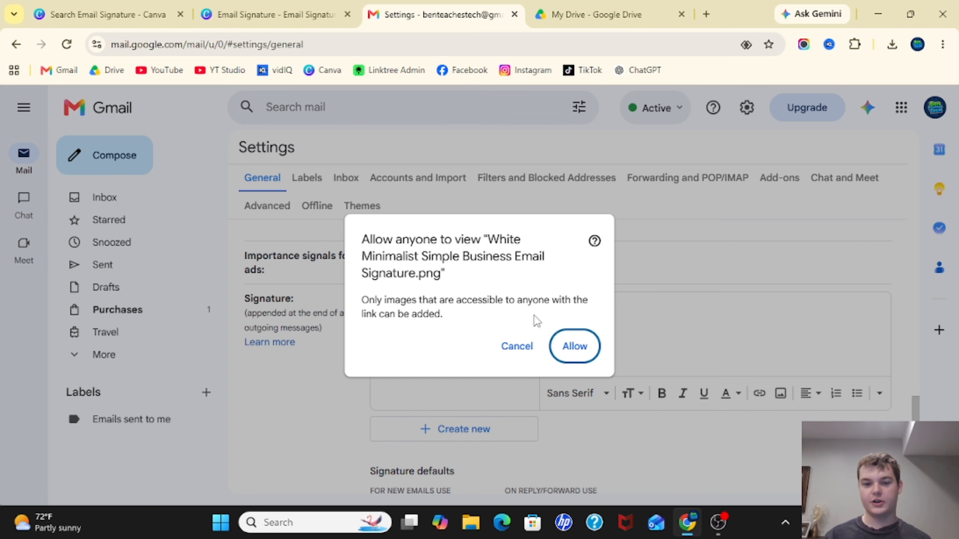
click(575, 346)
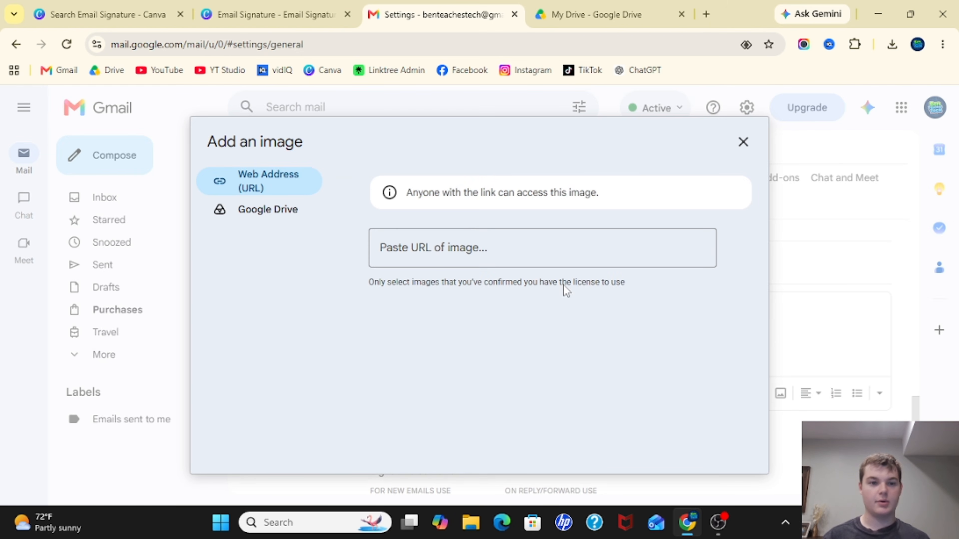
- Insert the White Minimalist signature image from My Drive into the signature and allow link access
click(265, 209)
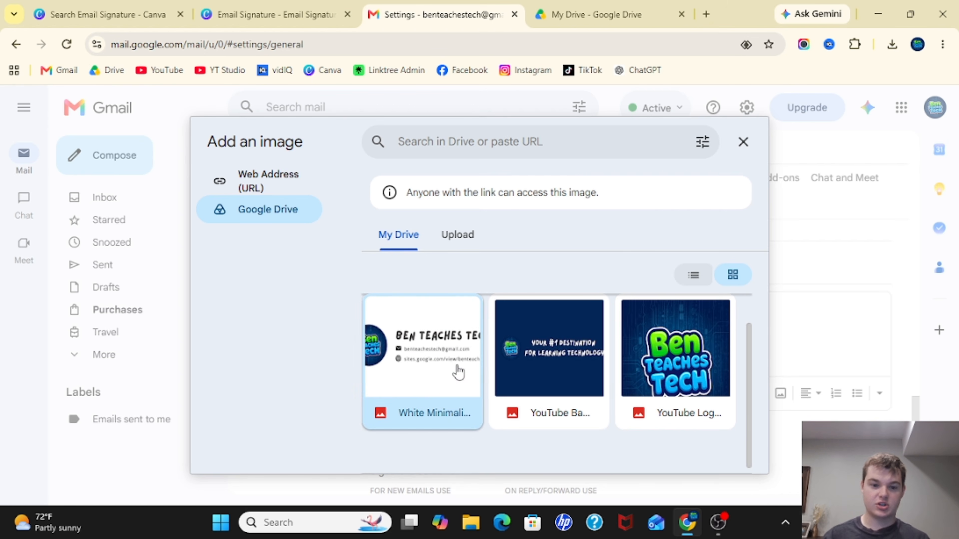
click(458, 372)
click(729, 457)
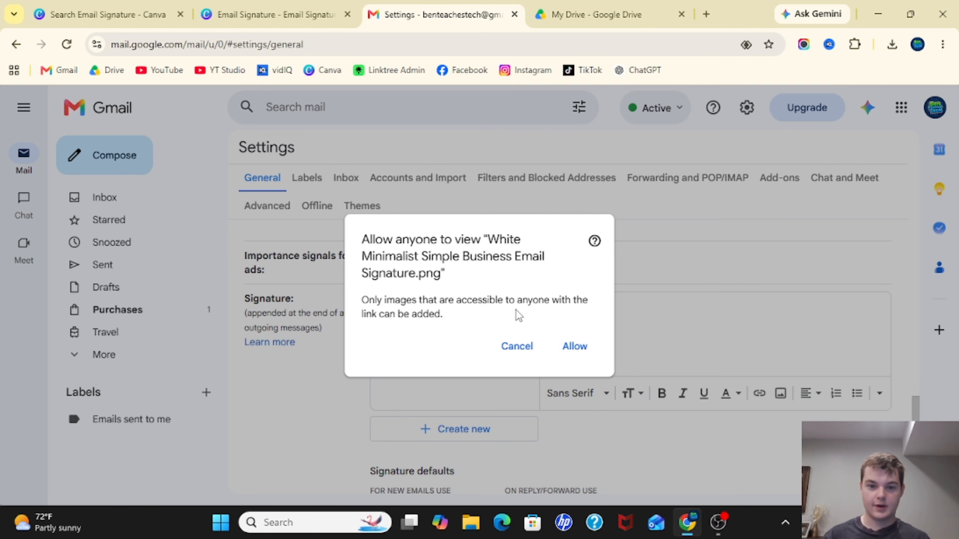
click(584, 350)
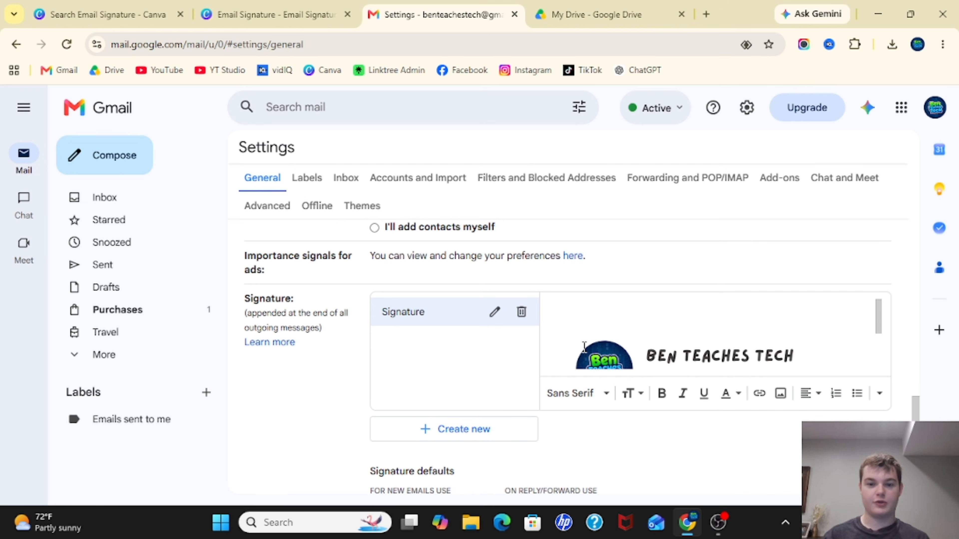
- Compare the signature image at small, medium and large sizes, then set it to original size
click(627, 351)
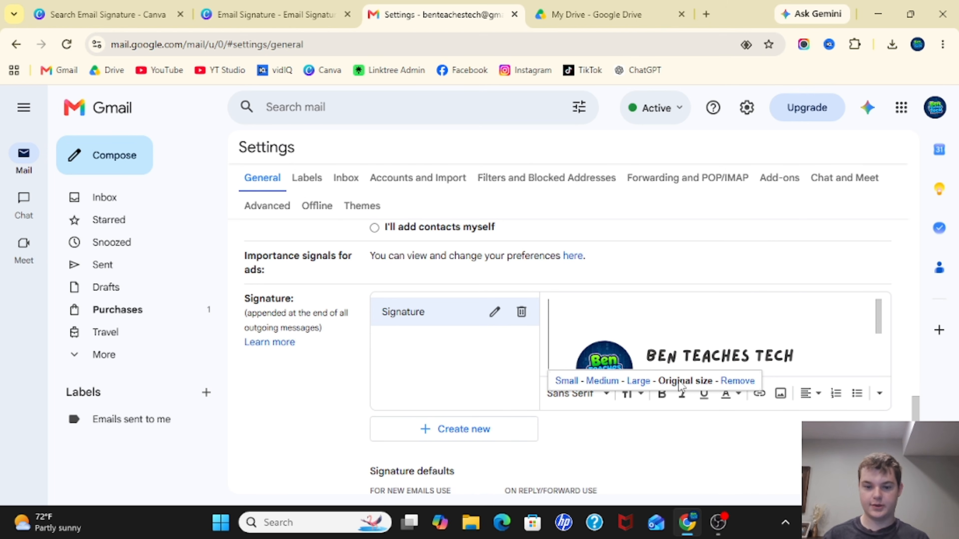
click(567, 381)
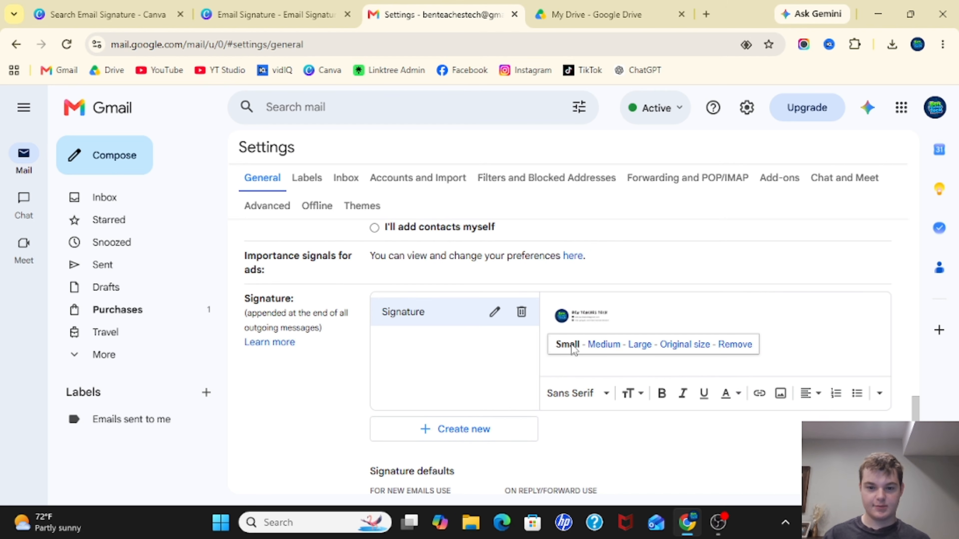
click(604, 344)
click(646, 381)
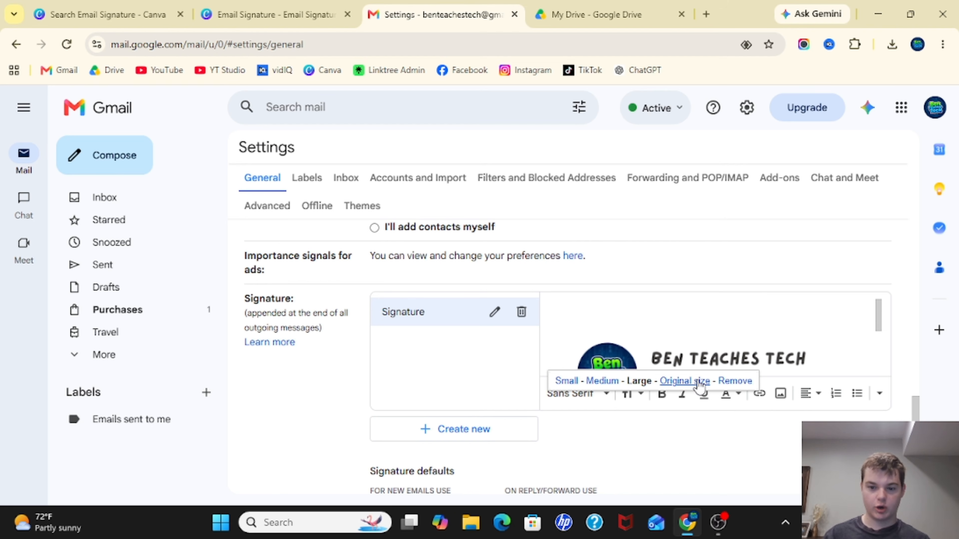
click(685, 382)
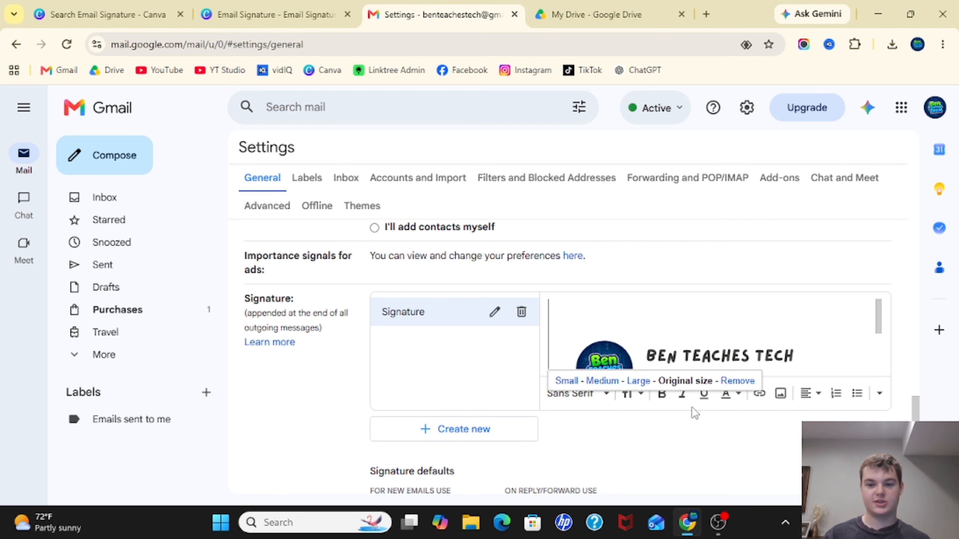
click(688, 432)
click(688, 370)
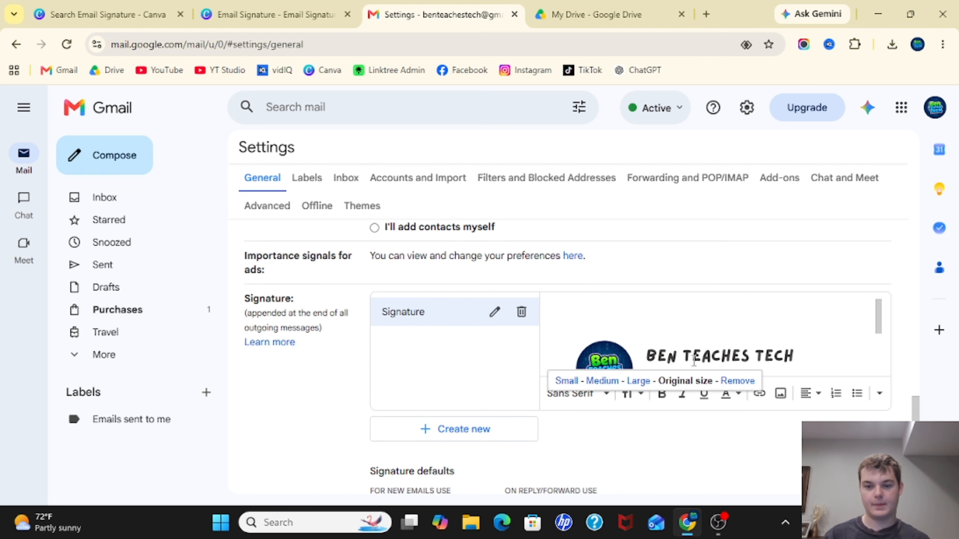
click(688, 448)
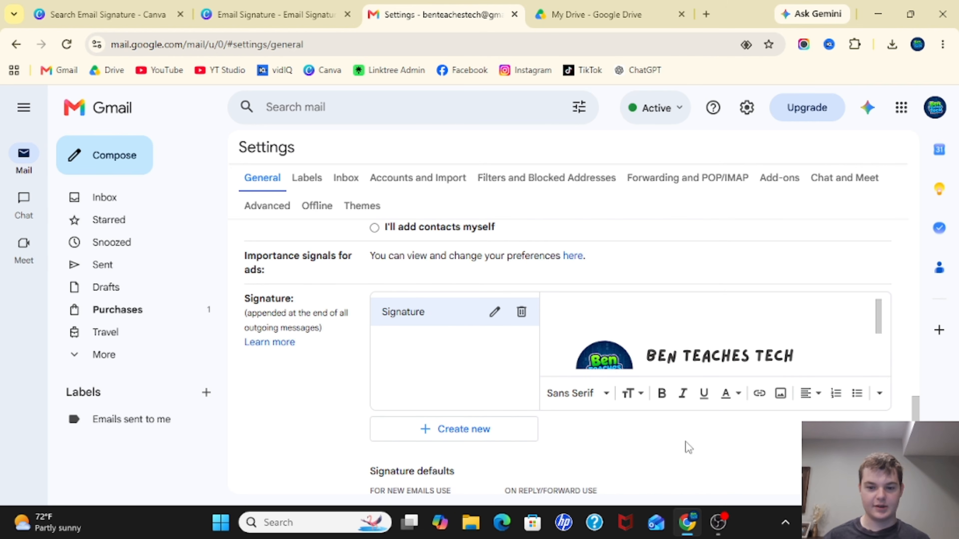
- Save the signature changes, then open and close a new message to check for the signature
scroll(688, 447, down, 15)
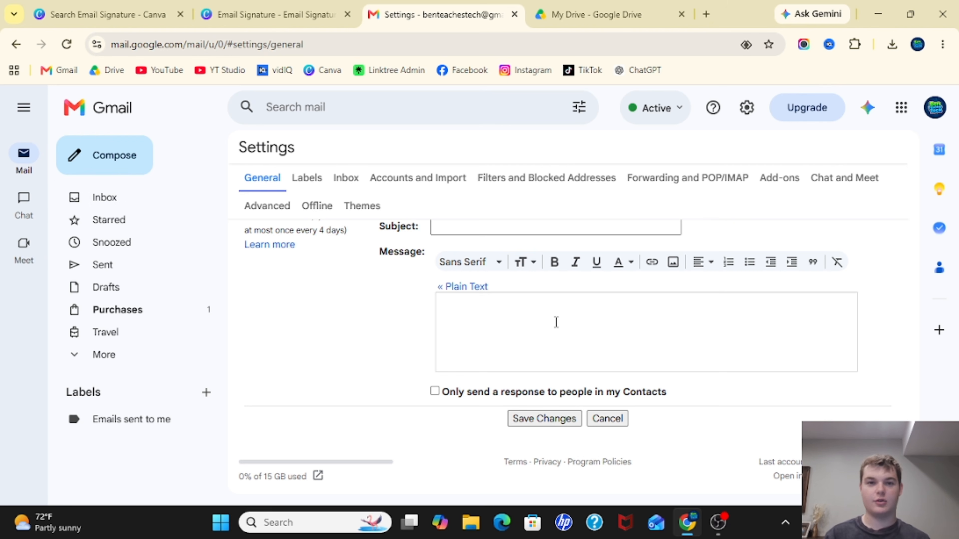
click(547, 423)
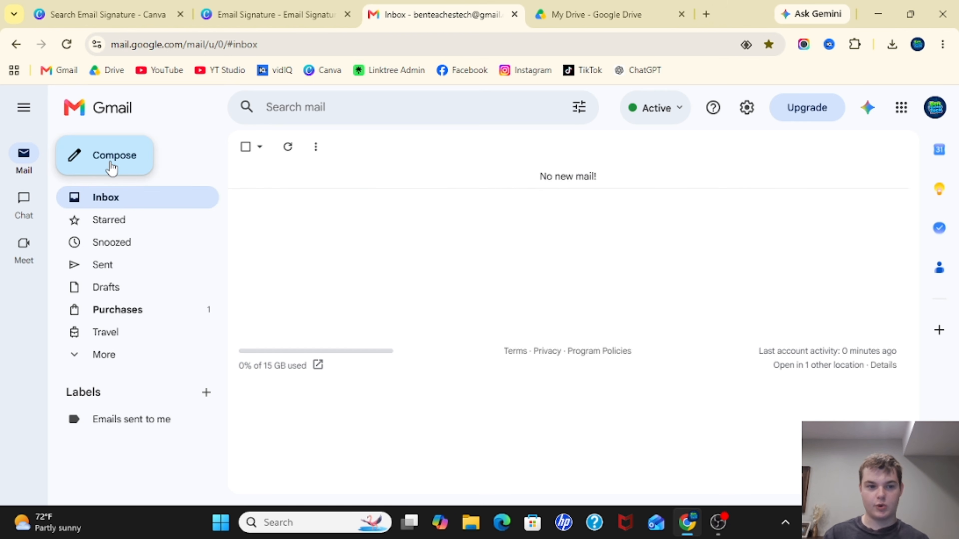
click(126, 158)
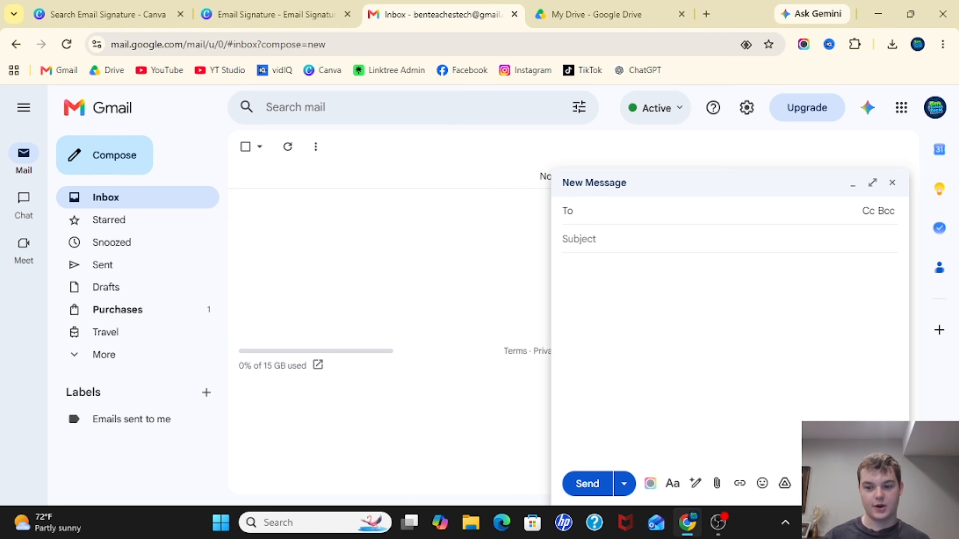
key(Escape)
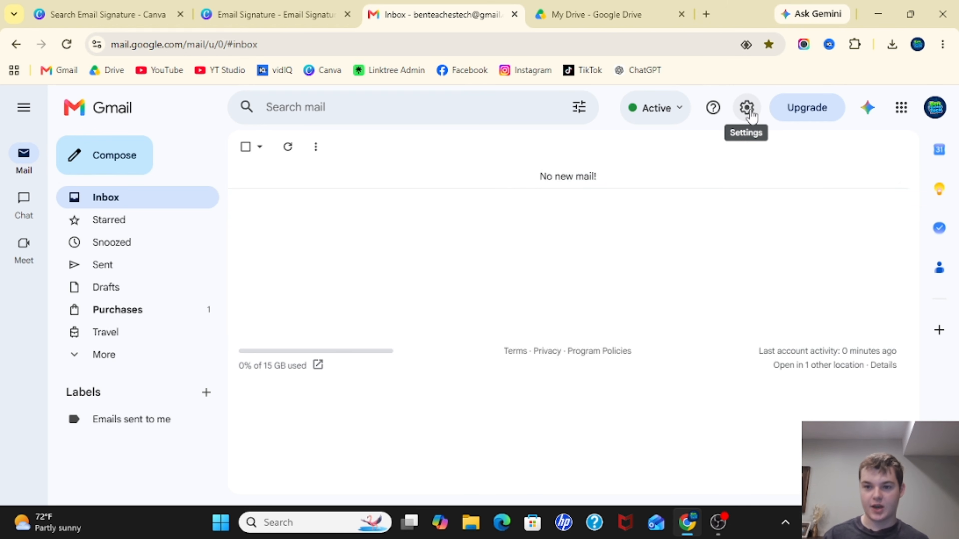
- Reopen all settings and set the signature defaults for new emails and for replies/forwards to Signature
click(747, 110)
click(795, 182)
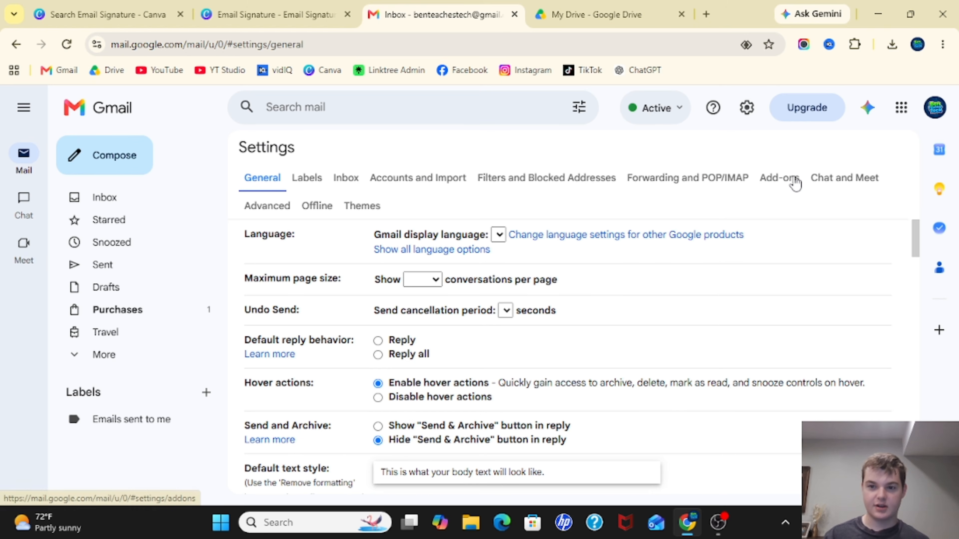
scroll(572, 306, down, 20)
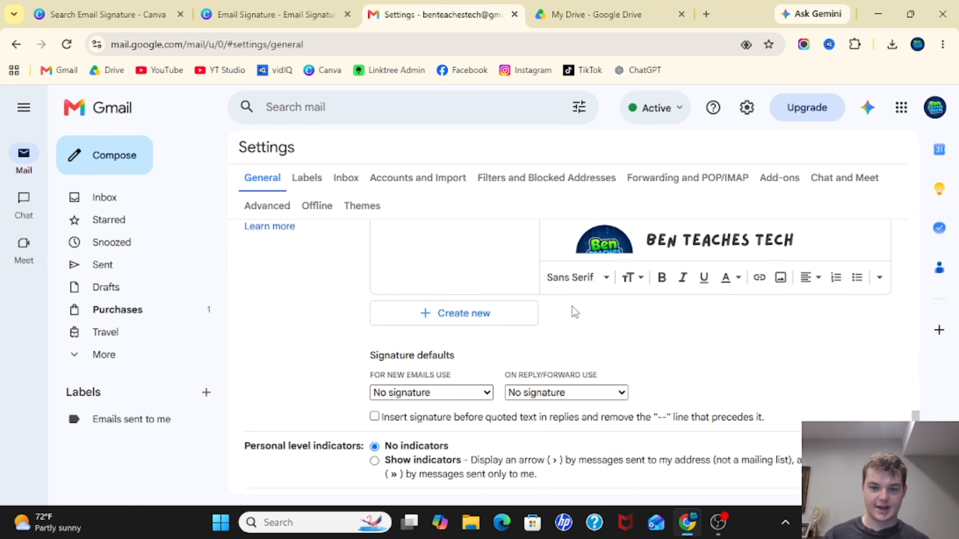
scroll(572, 306, down, 1)
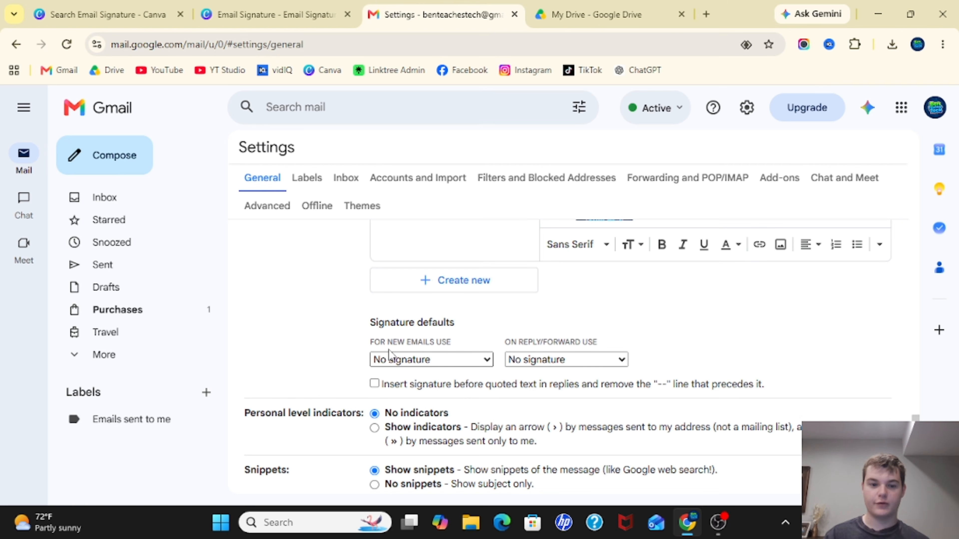
click(407, 356)
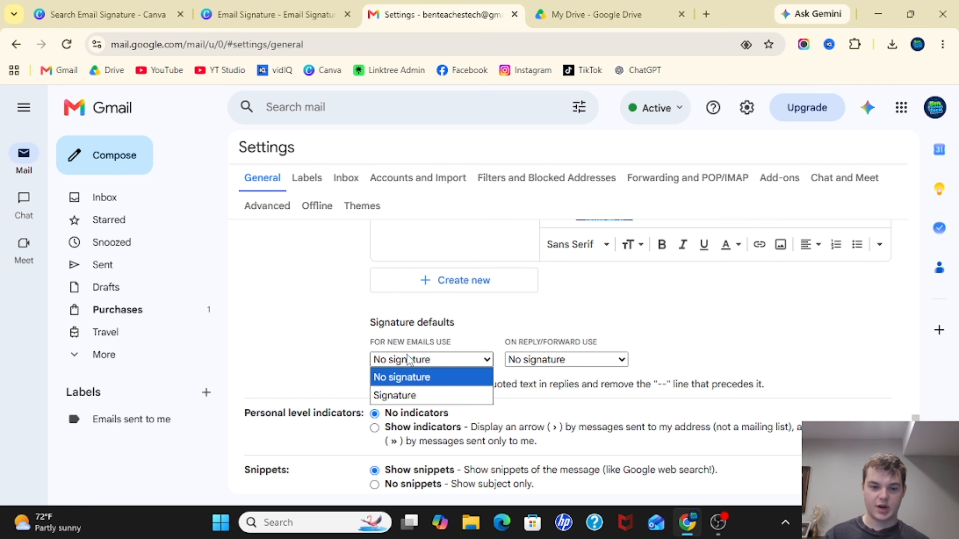
click(396, 395)
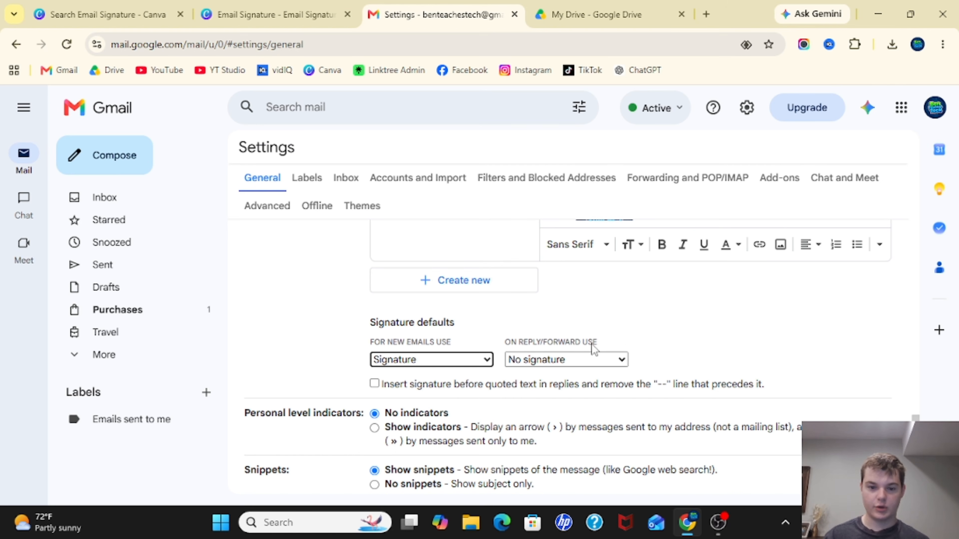
click(547, 359)
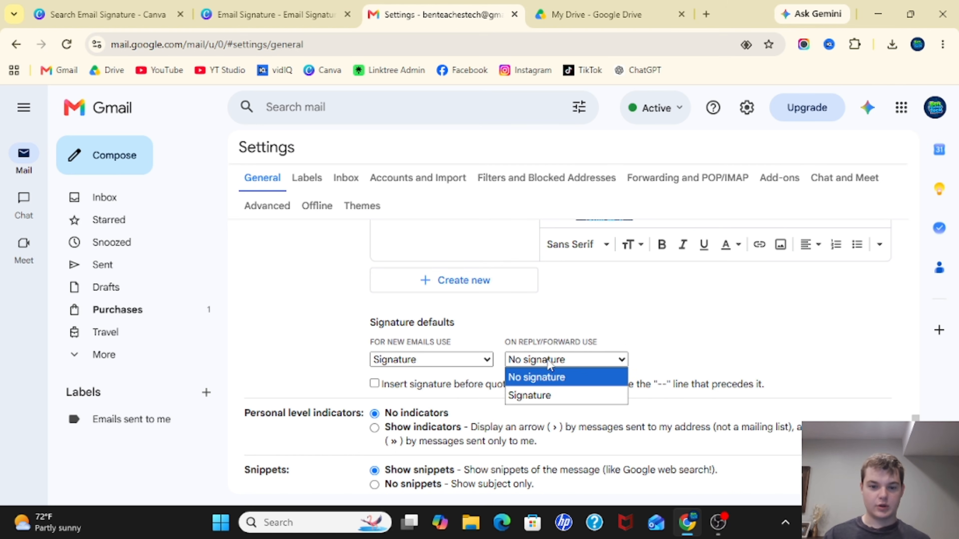
click(529, 395)
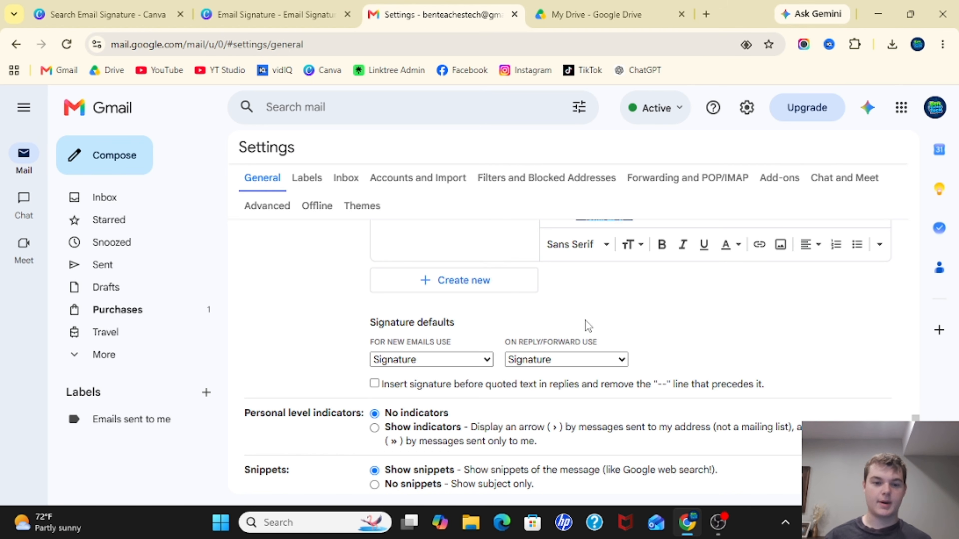
click(414, 365)
click(414, 395)
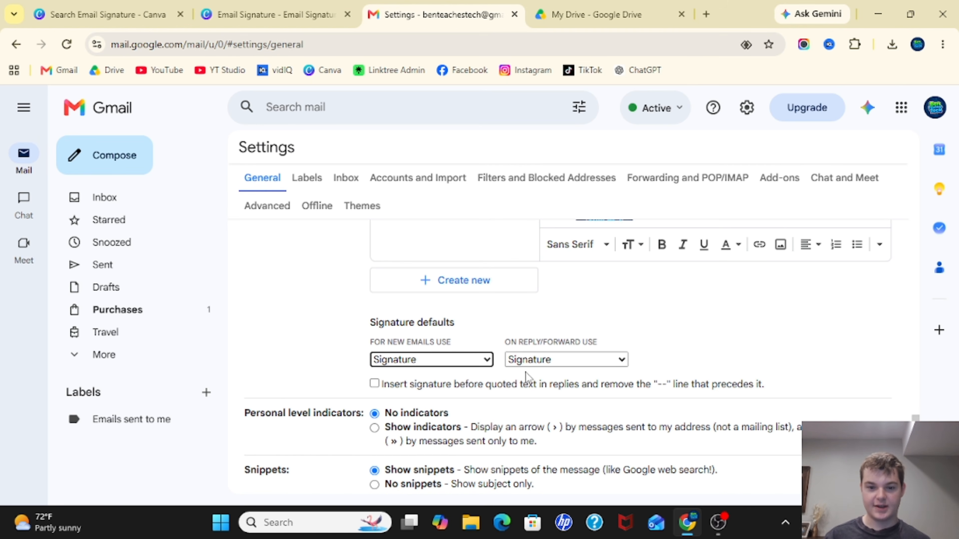
click(550, 366)
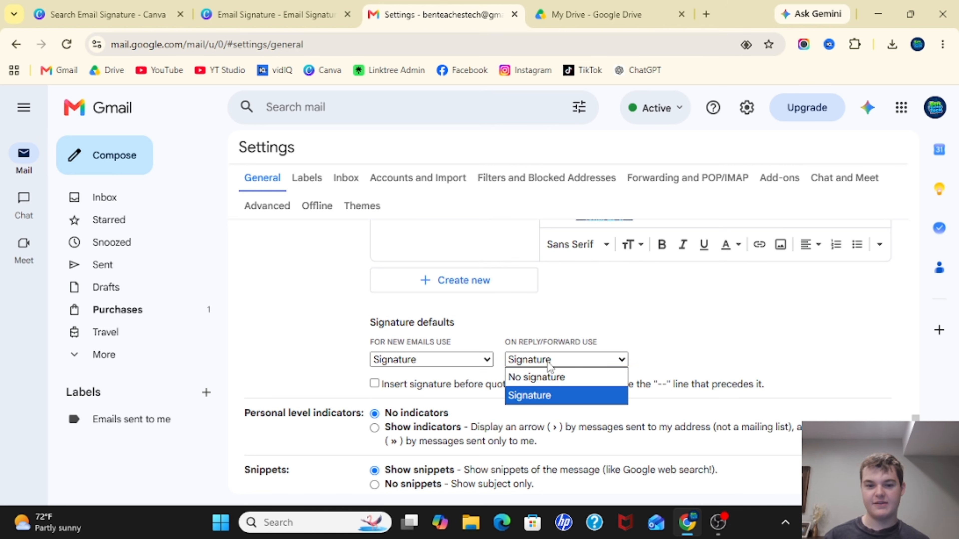
click(536, 378)
click(545, 362)
click(533, 395)
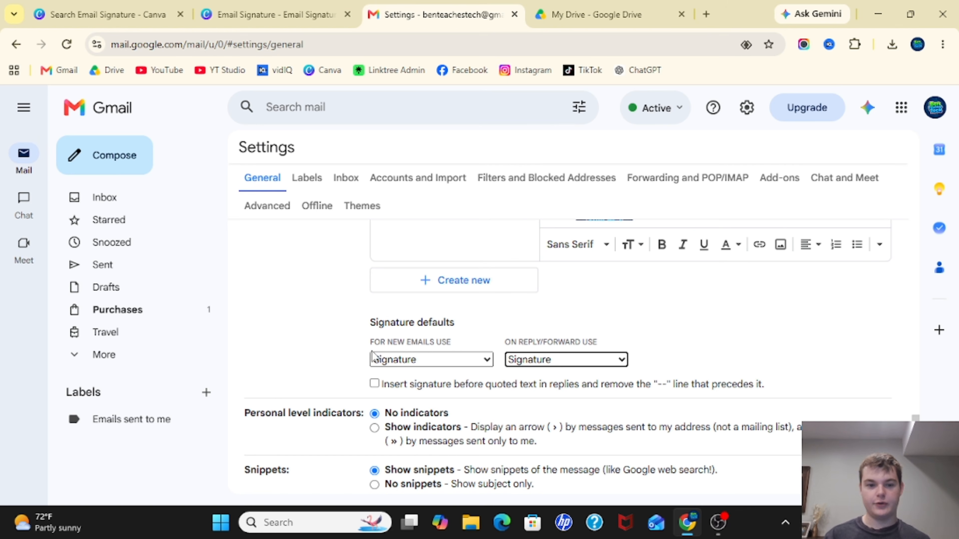
click(403, 359)
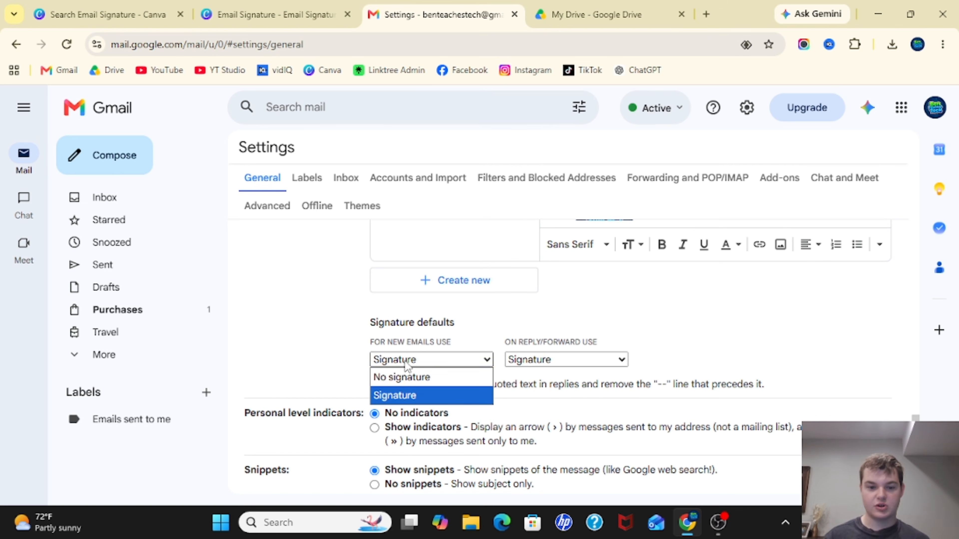
click(549, 363)
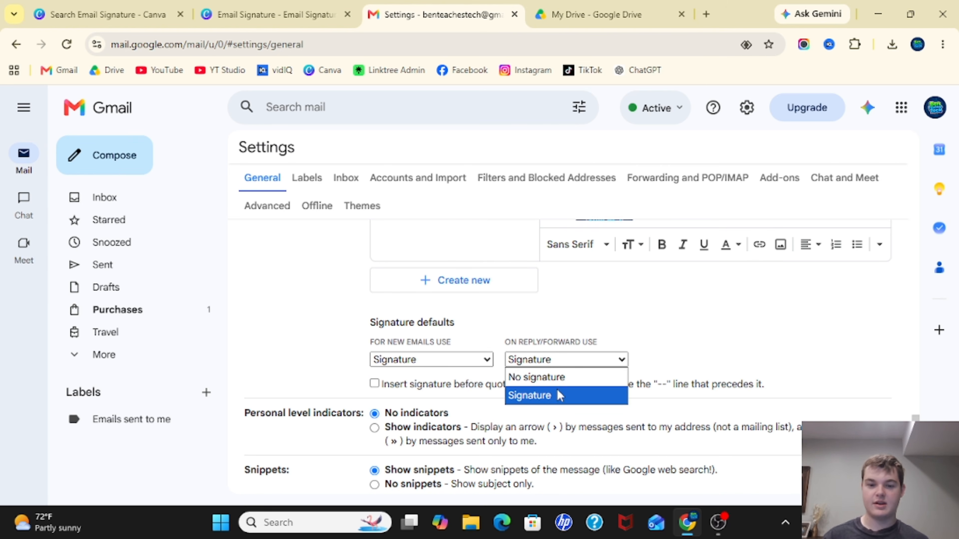
click(551, 394)
click(451, 360)
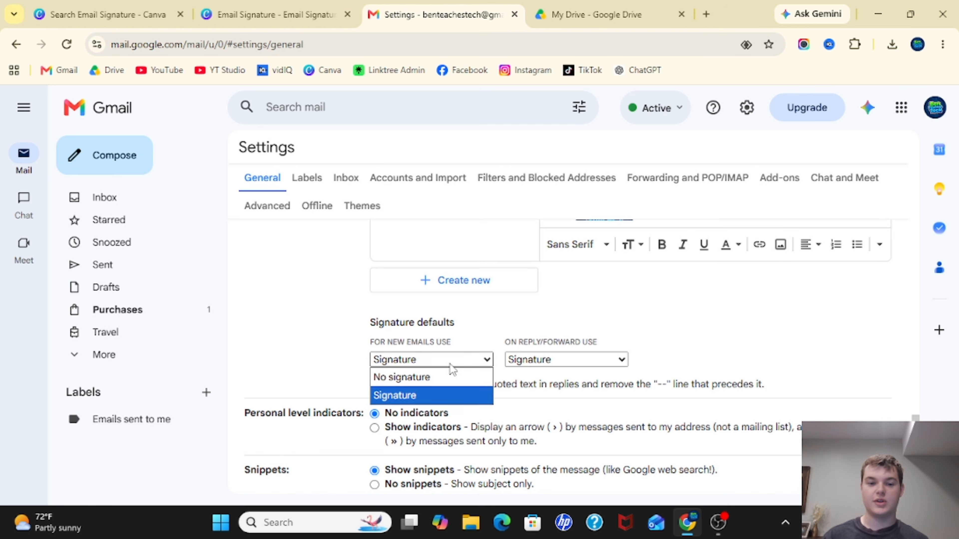
click(549, 359)
click(542, 360)
click(503, 327)
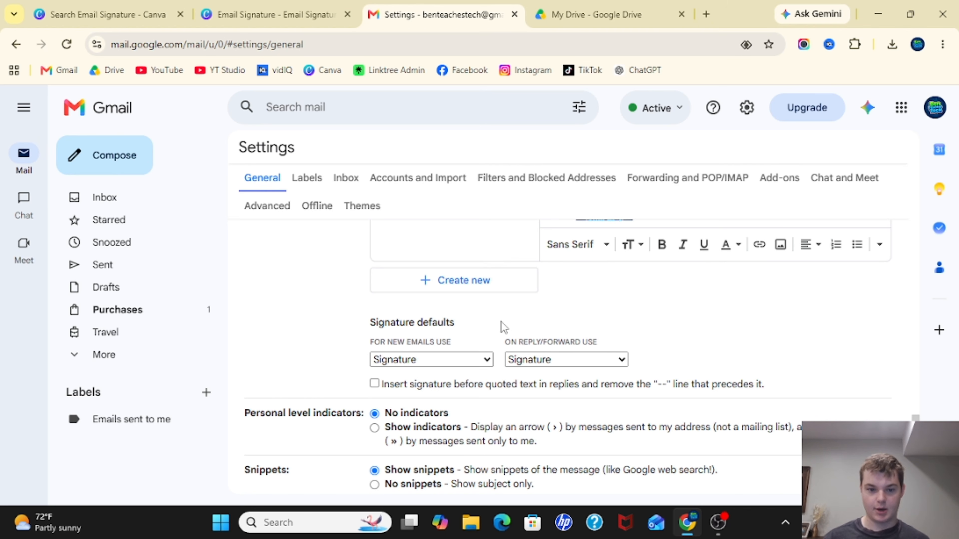
- Save the settings changes and compose a new message to check that the signature is inserted
scroll(504, 327, down, 8)
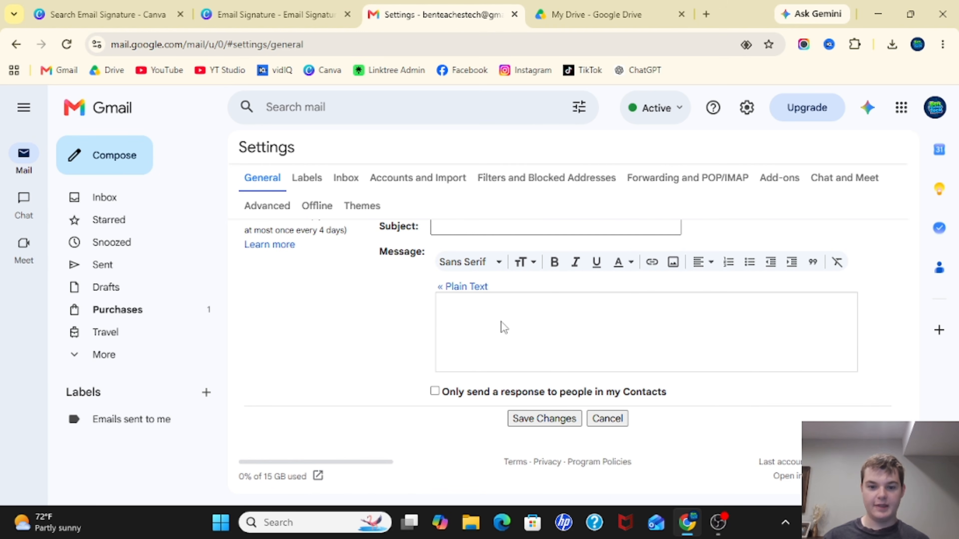
click(533, 419)
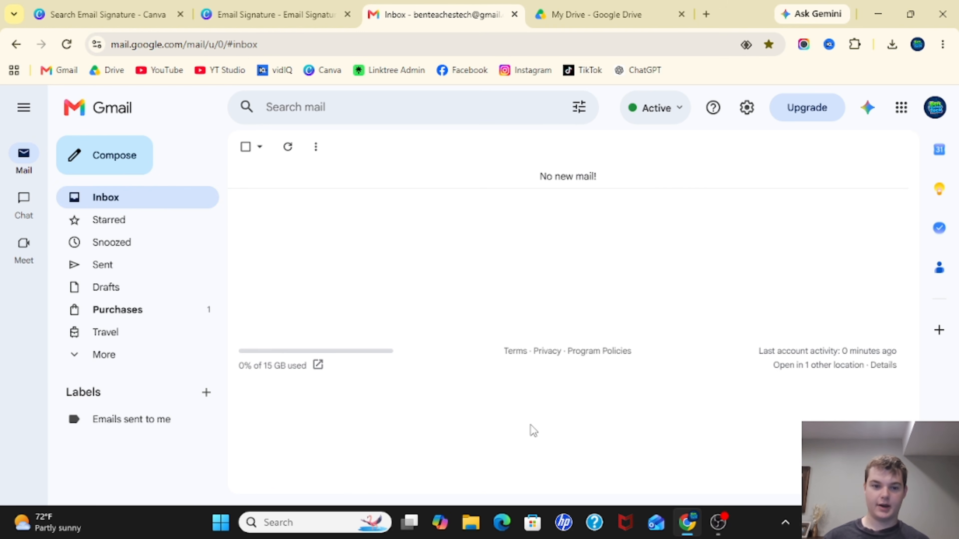
click(129, 166)
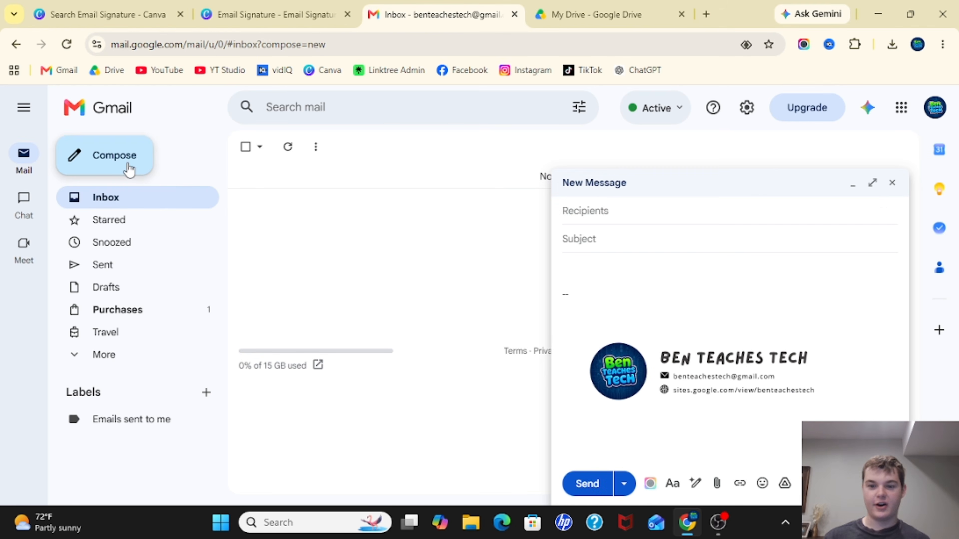